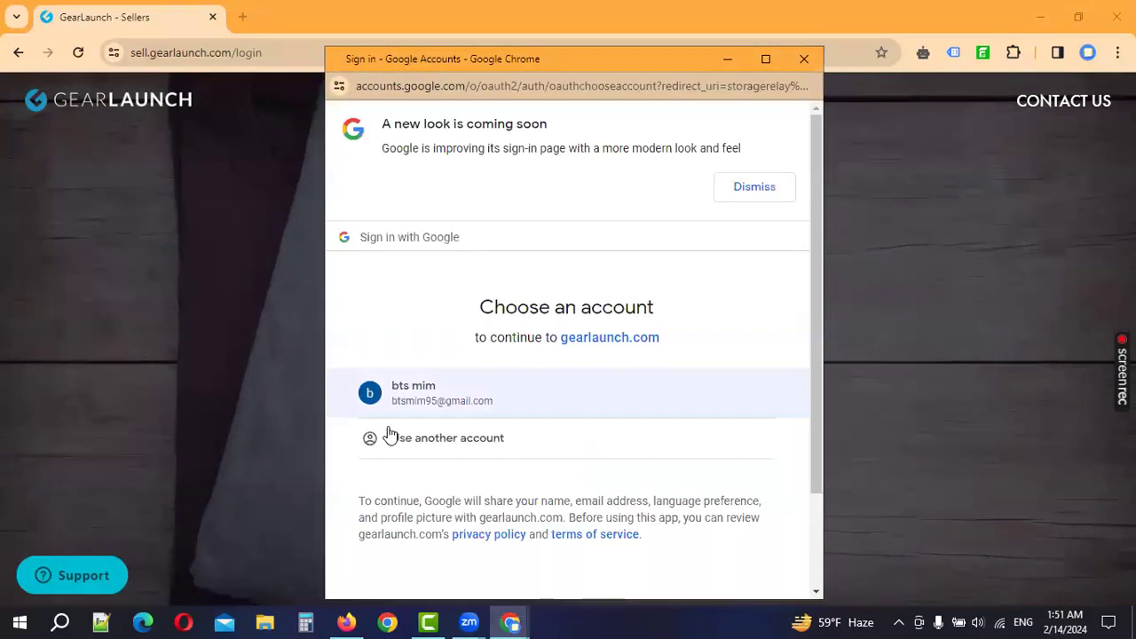
Step: Sign in to GearLaunch with the Google account, review the prefilled registration form, and open a new tab
{"action": "left_click", "coordinate": [482, 439]}
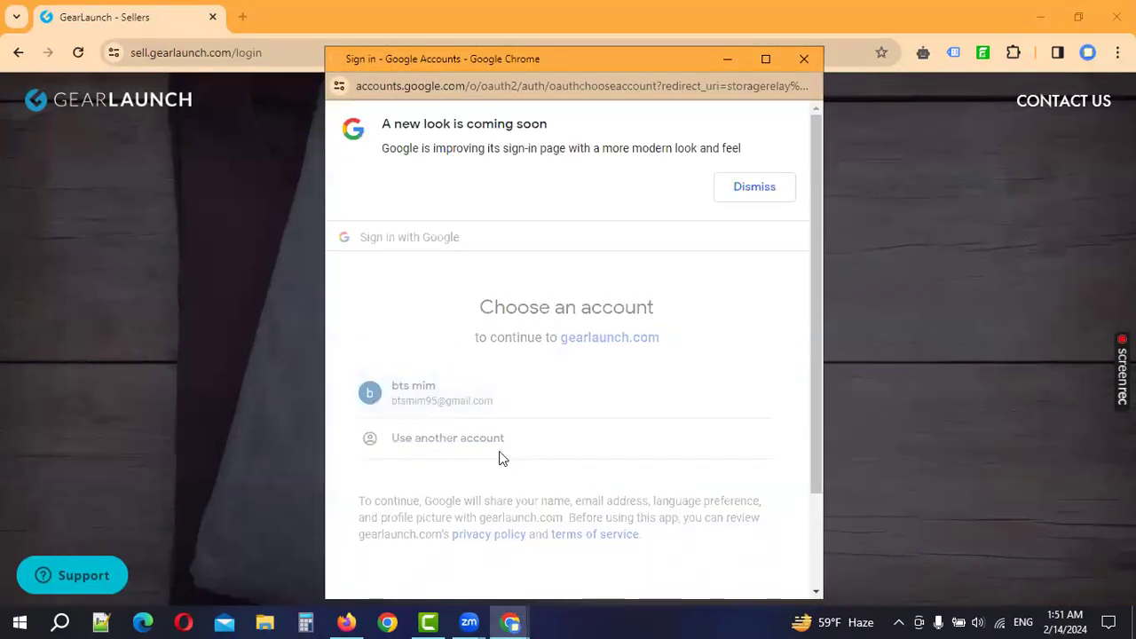
{"action": "left_click", "coordinate": [715, 374]}
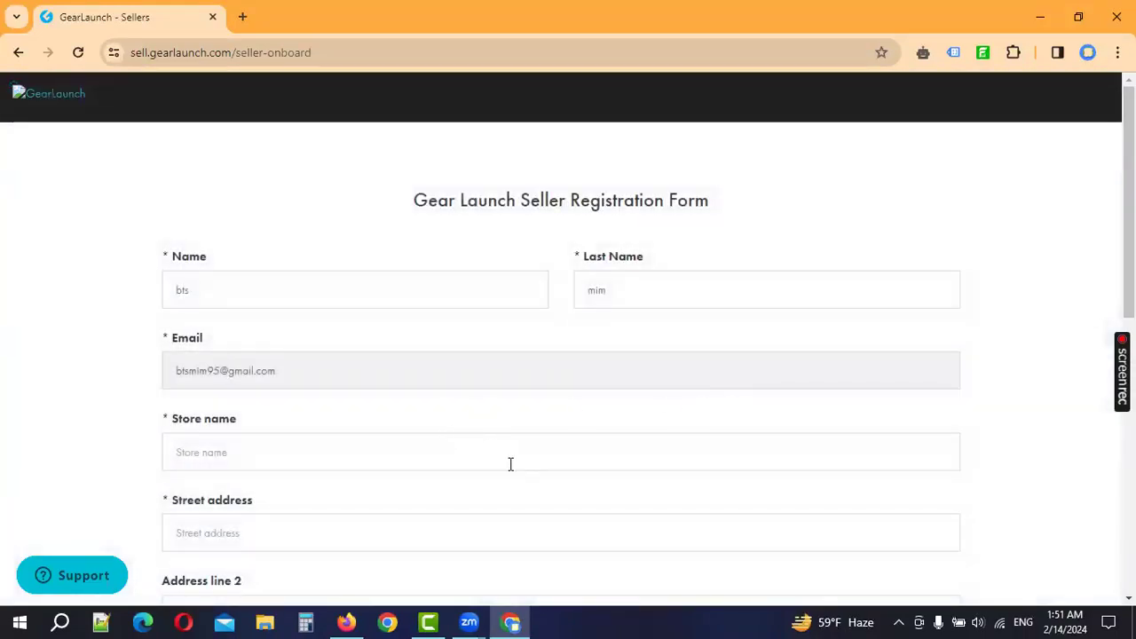
{"action": "scroll", "coordinate": [513, 465], "scroll_direction": "down", "scroll_amount": 7}
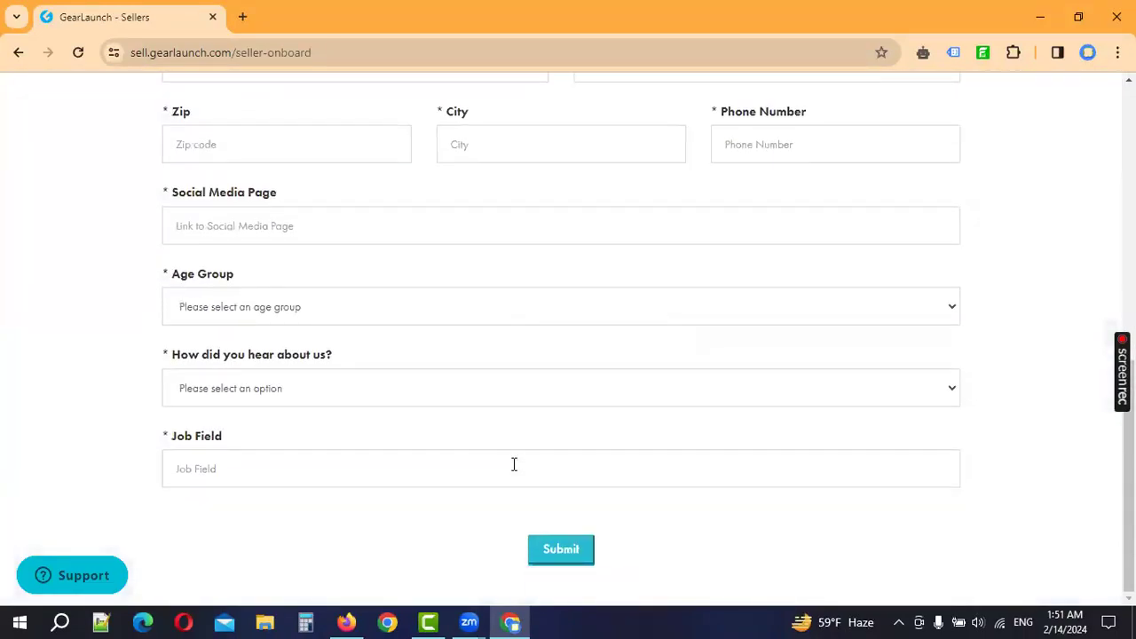
{"action": "scroll", "coordinate": [514, 465], "scroll_direction": "up", "scroll_amount": 5}
{"action": "scroll", "coordinate": [513, 464], "scroll_direction": "down", "scroll_amount": 3}
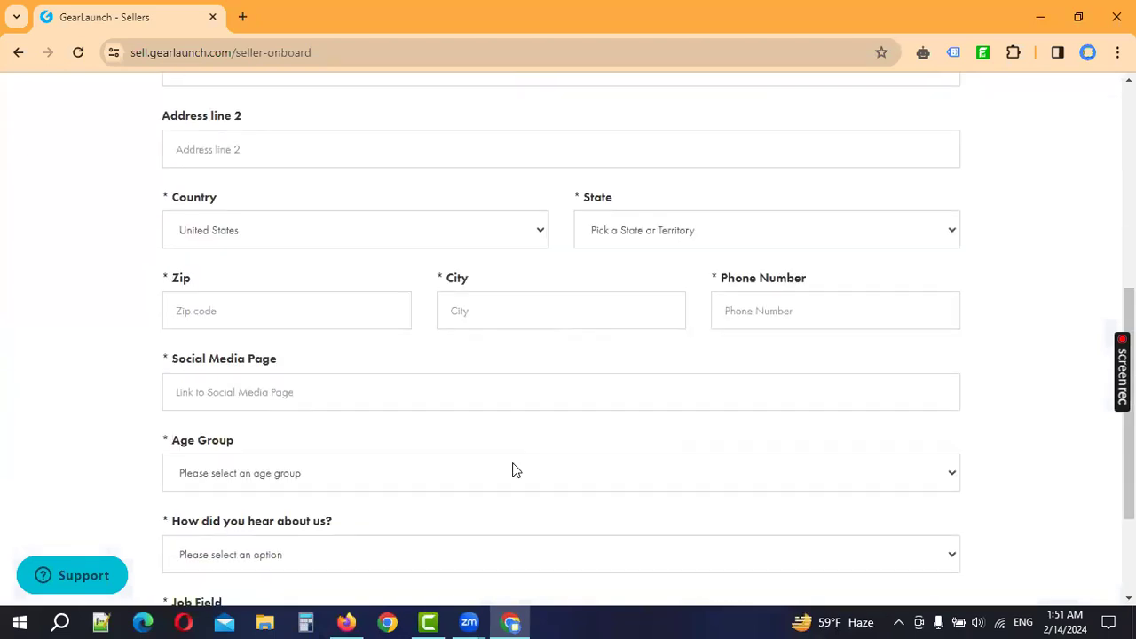
{"action": "scroll", "coordinate": [512, 470], "scroll_direction": "up", "scroll_amount": 4}
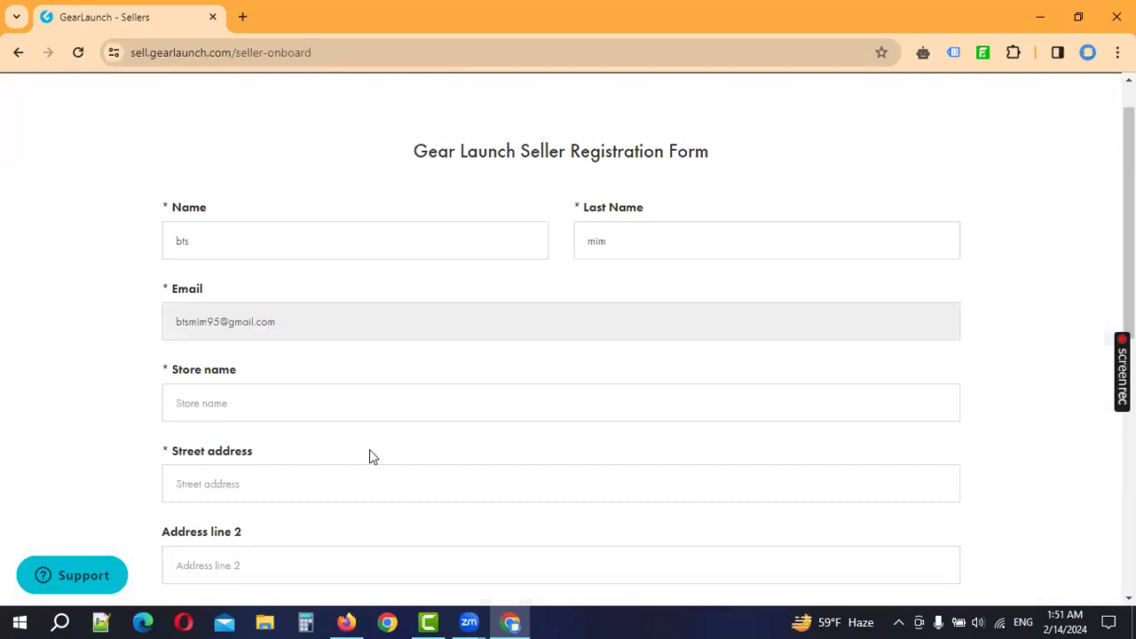
{"action": "left_click", "coordinate": [243, 17]}
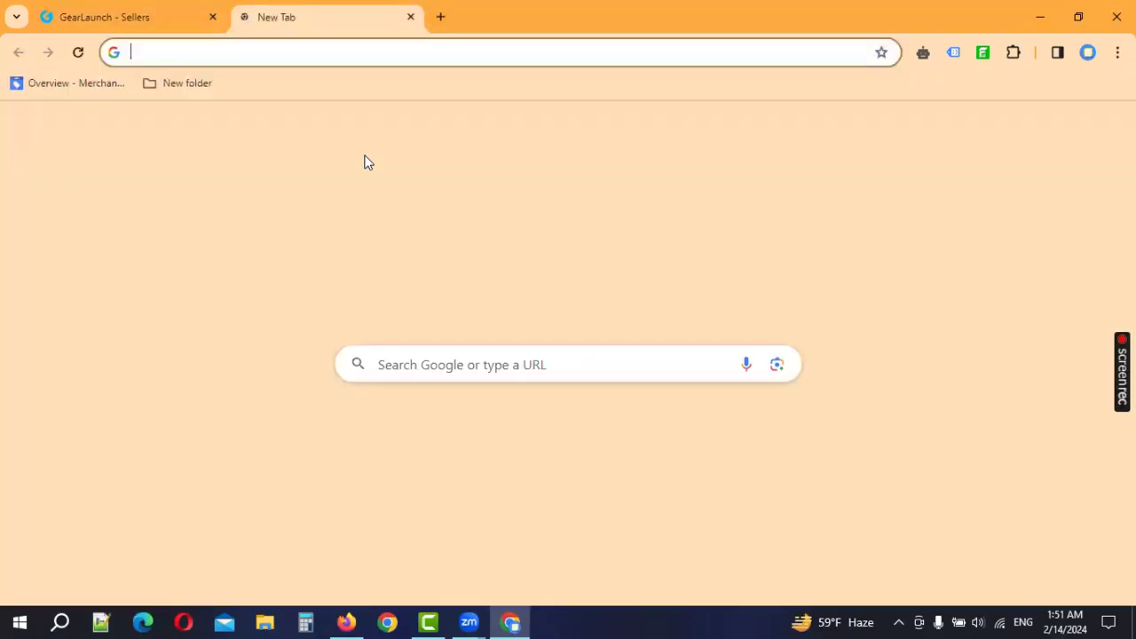
Step: Clear a trial search in the new tab and return to the registration form's Name field
{"action": "type", "text": "USD"}
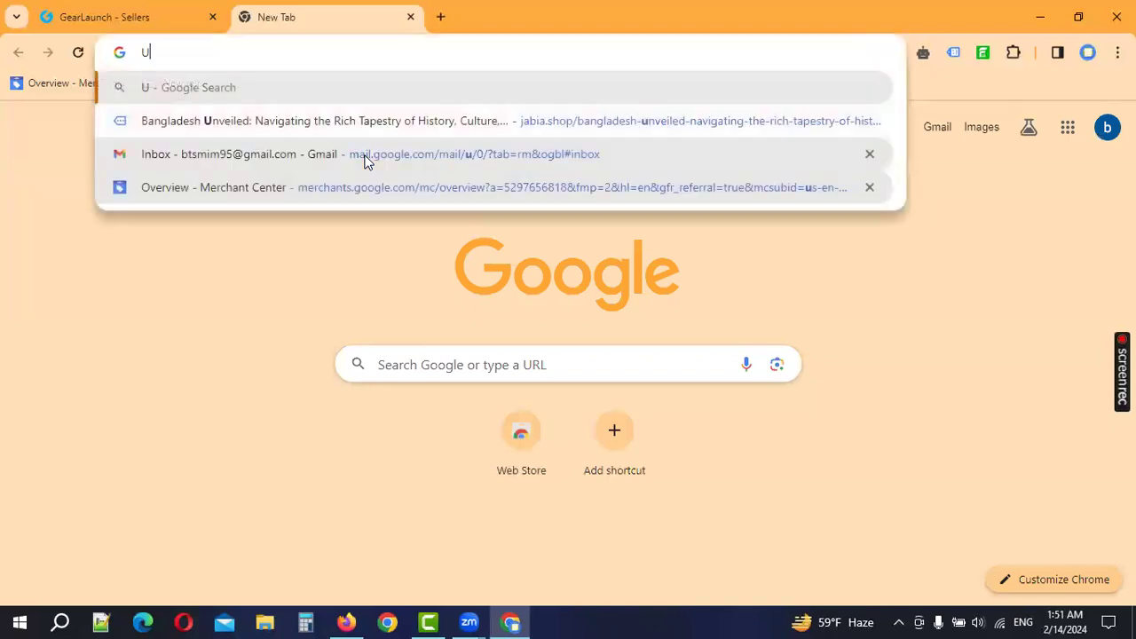
{"action": "key", "text": "BackSpace"}
{"action": "key", "text": "BackSpace"}
{"action": "type", "text": "SA Fa"}
{"action": "key", "text": "BackSpace"}
{"action": "key", "text": "BackSpace"}
{"action": "key", "text": "BackSpace"}
{"action": "key", "text": "BackSpace"}
{"action": "key", "text": "BackSpace"}
{"action": "key", "text": "BackSpace"}
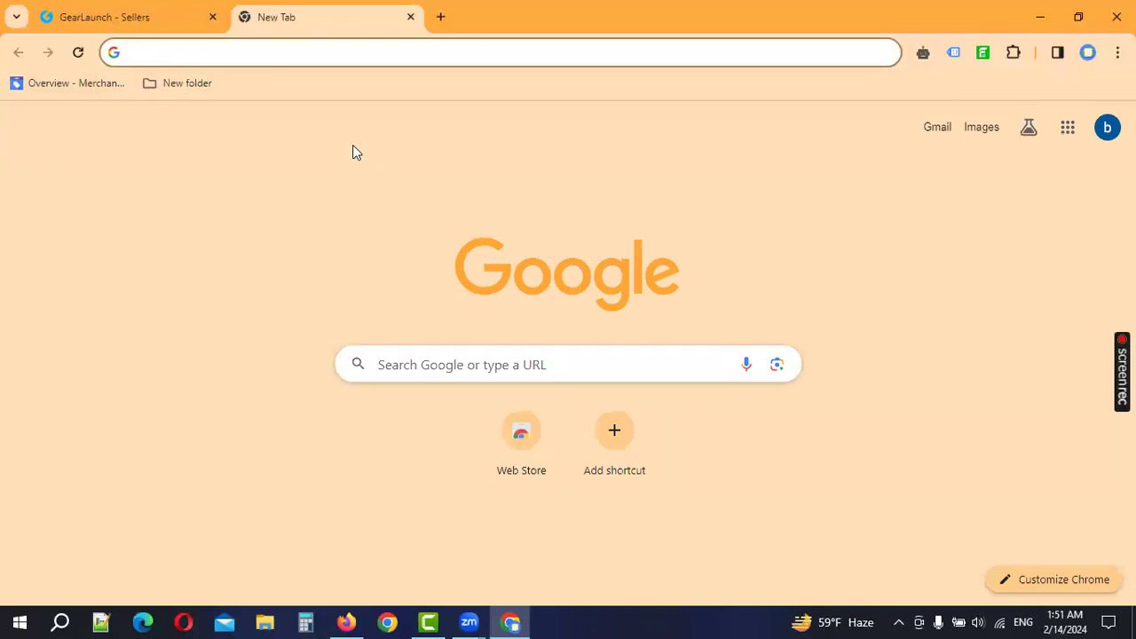
{"action": "left_click", "coordinate": [122, 10]}
{"action": "left_click", "coordinate": [299, 250]}
Step: Overwrite the prefilled First Name and Last Name fields with the seller's first name and surname
{"action": "left_click_drag", "start_coordinate": [299, 249], "coordinate": [31, 233]}
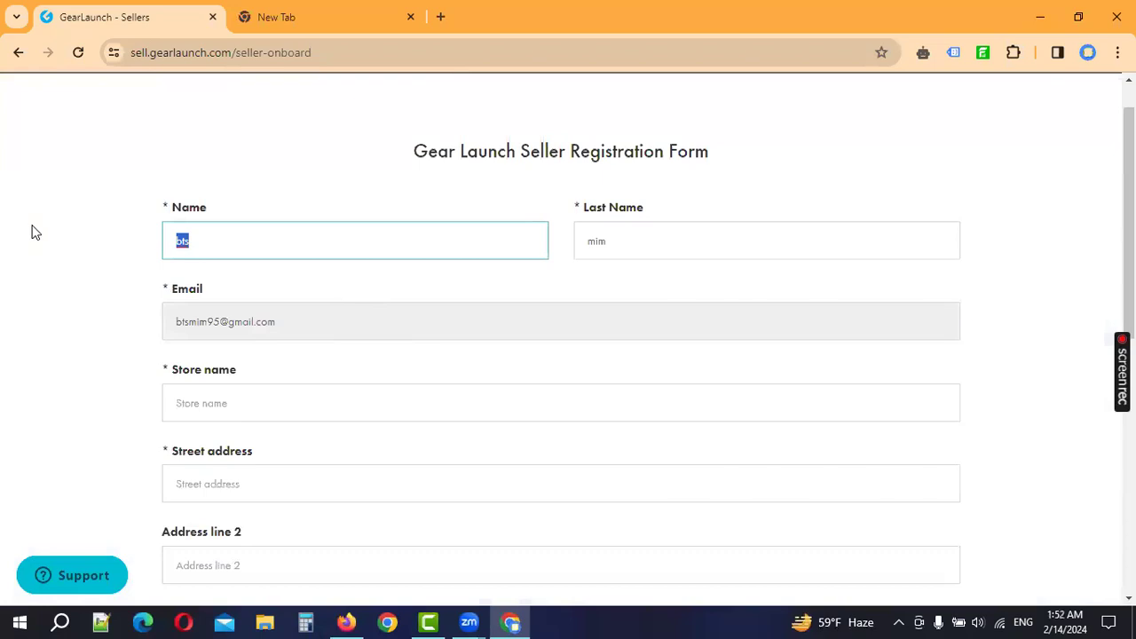
{"action": "key", "text": "Tab"}
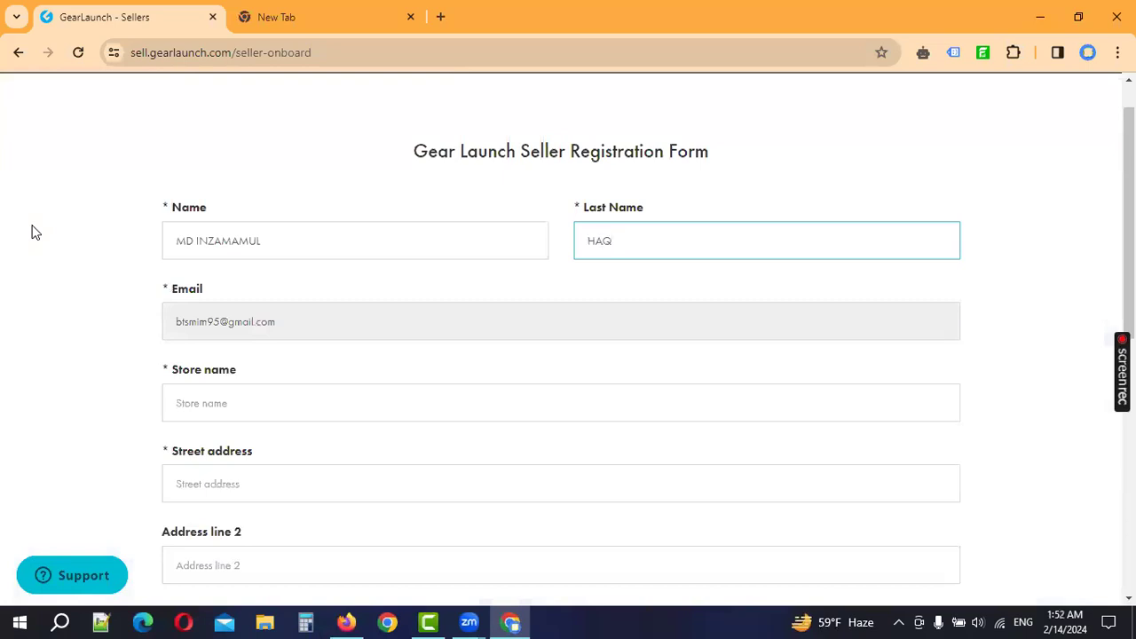
{"action": "key", "text": "Tab"}
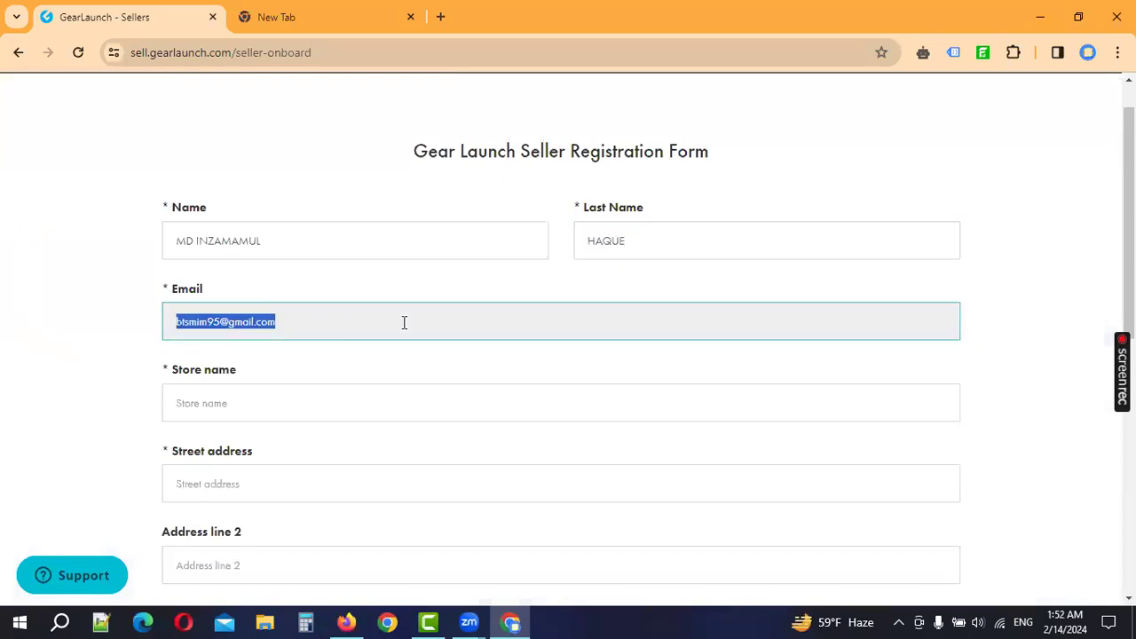
{"action": "left_click", "coordinate": [324, 308]}
{"action": "scroll", "coordinate": [328, 315], "scroll_direction": "down", "scroll_amount": 1}
{"action": "left_click", "coordinate": [286, 325]}
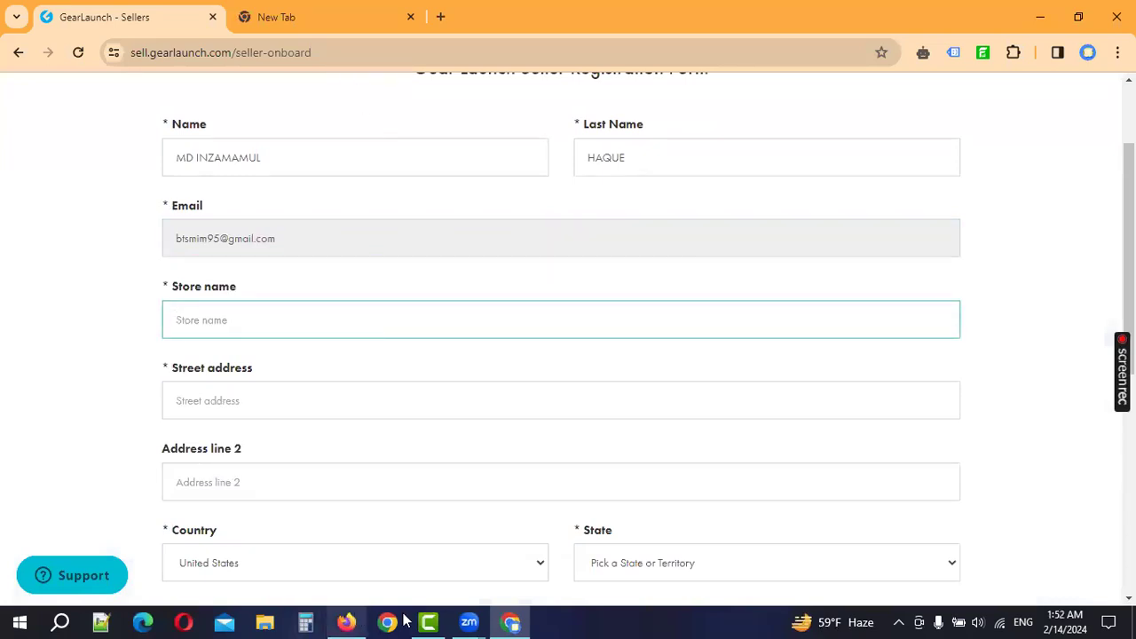
Step: Copy kieio.shop from Namecheap in Firefox into Store name and trim off '.shop'
{"action": "left_click", "coordinate": [347, 621]}
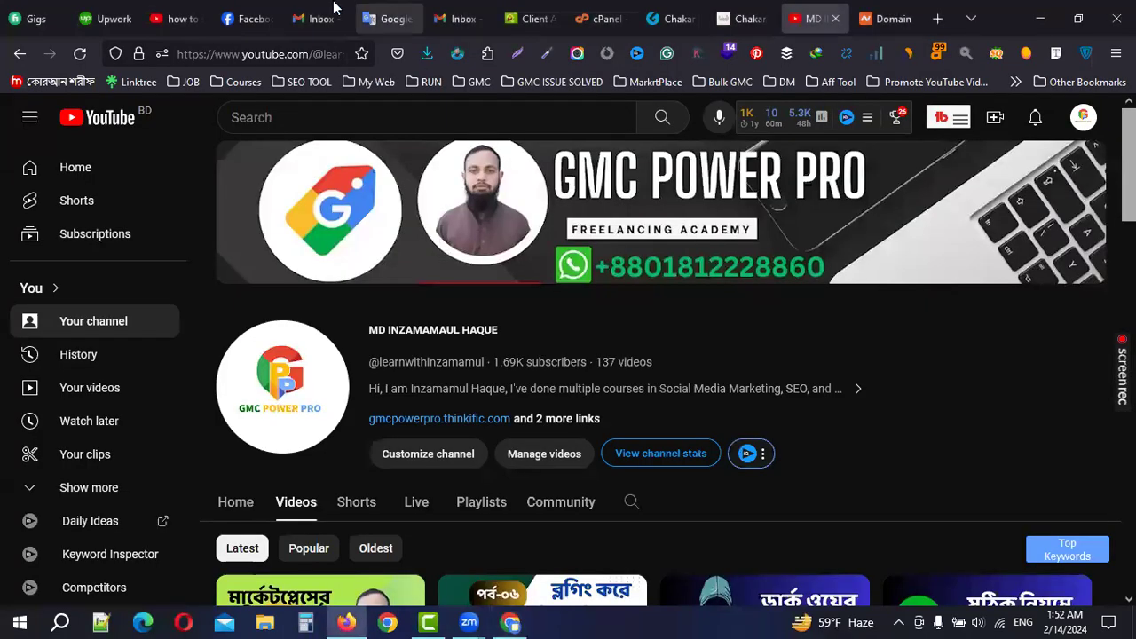
{"action": "left_click", "coordinate": [879, 18]}
{"action": "left_click_drag", "start_coordinate": [388, 233], "coordinate": [264, 220]}
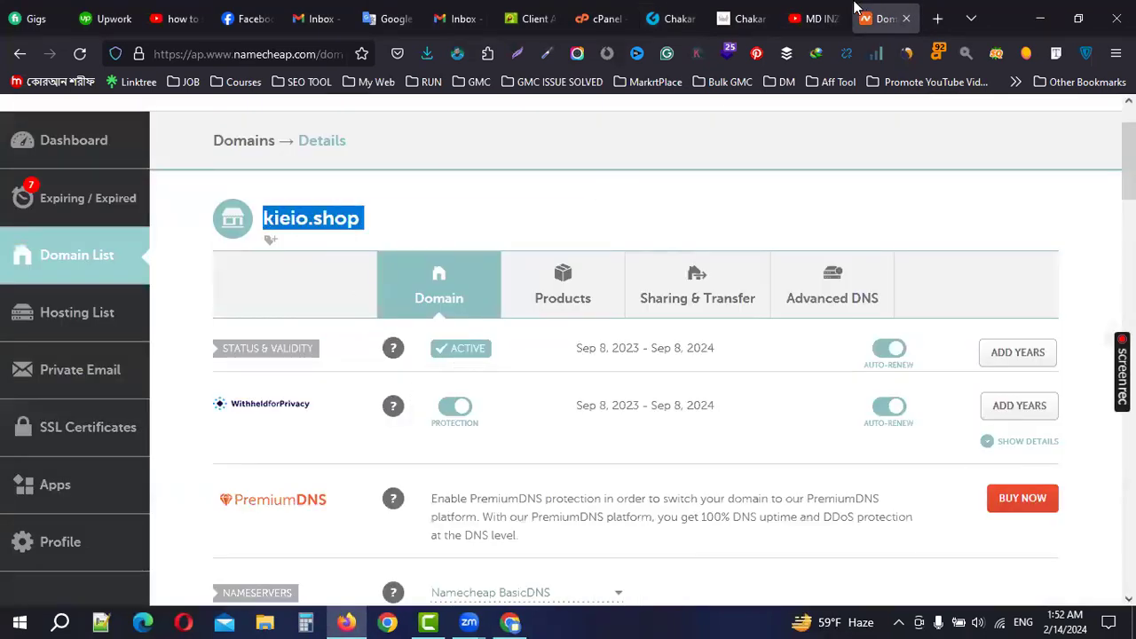
{"action": "left_click", "coordinate": [518, 621]}
{"action": "left_click_drag", "start_coordinate": [314, 319], "coordinate": [436, 322]}
{"action": "key", "text": "BackSpace"}
Step: Capitalize the store name to 'Kieio'
{"action": "left_click", "coordinate": [177, 318]}
{"action": "key", "text": "Delete"}
{"action": "type", "text": "Kieio"}
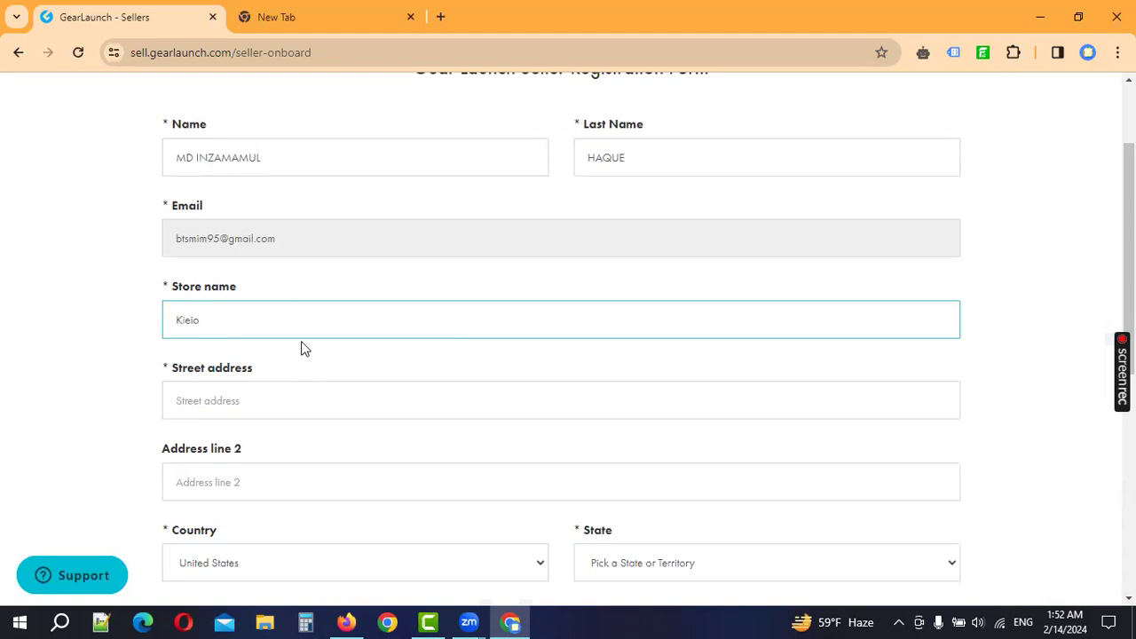
Step: Enter the seller's street address, correcting typos
{"action": "scroll", "coordinate": [315, 333], "scroll_direction": "down", "scroll_amount": 1}
{"action": "left_click", "coordinate": [232, 317]}
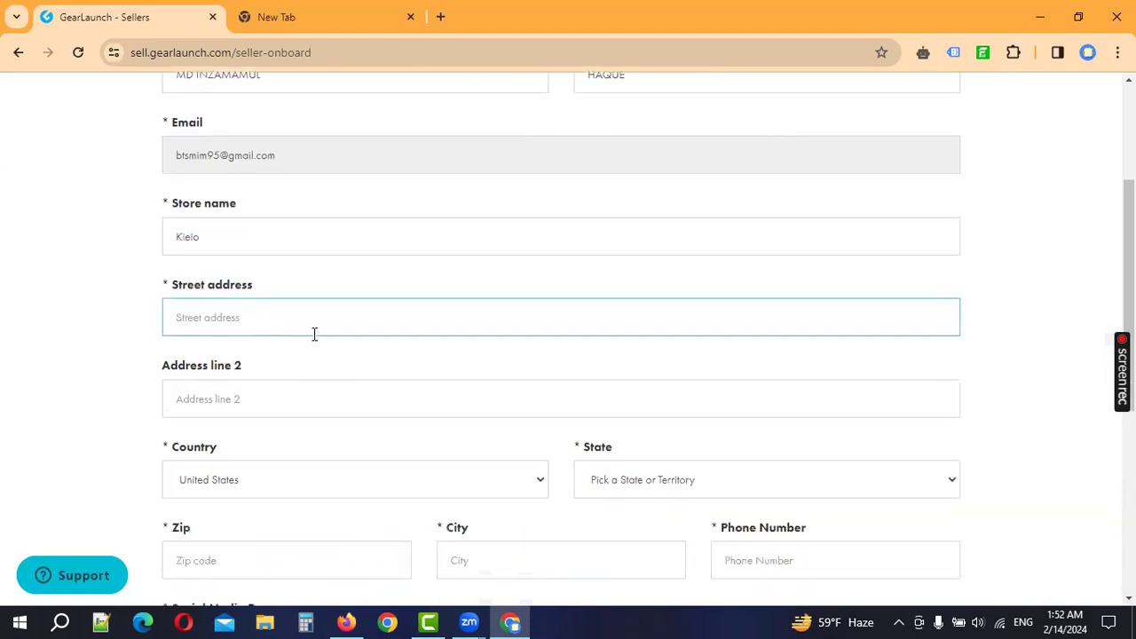
{"action": "type", "text": "Noyagaram"}
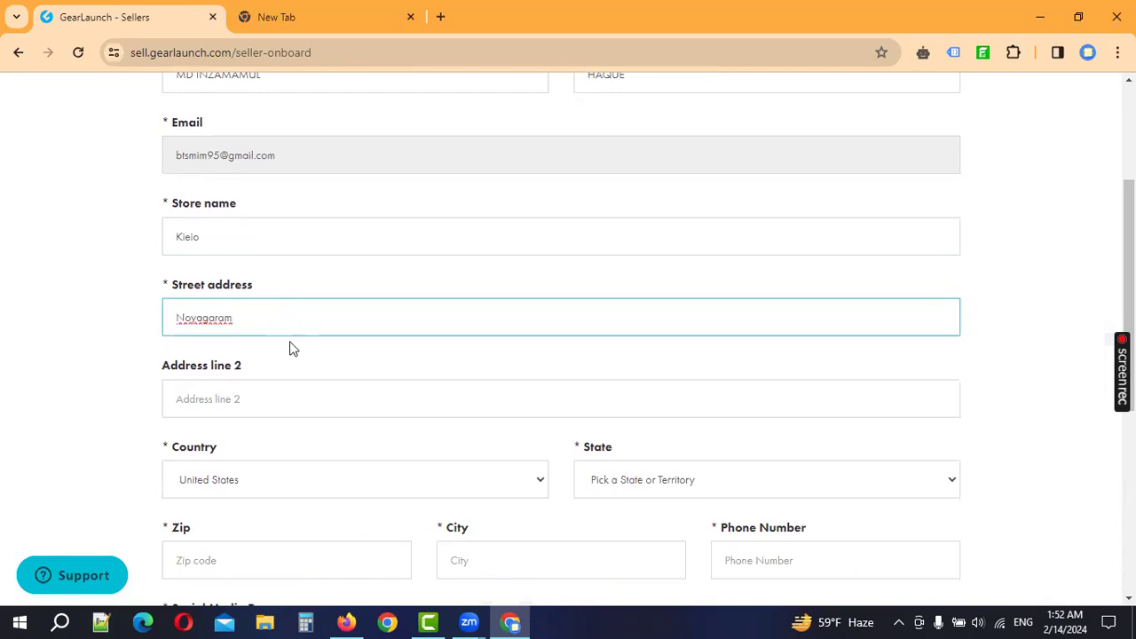
{"action": "key", "text": "BackSpace"}
{"action": "key", "text": "BackSpace"}
{"action": "key", "text": "BackSpace"}
{"action": "type", "text": "r"}
{"action": "key", "text": "BackSpace"}
{"action": "key", "text": "BackSpace"}
{"action": "type", "text": "ram"}
{"action": "key", "text": "Tab"}
{"action": "key", "text": "Tab"}
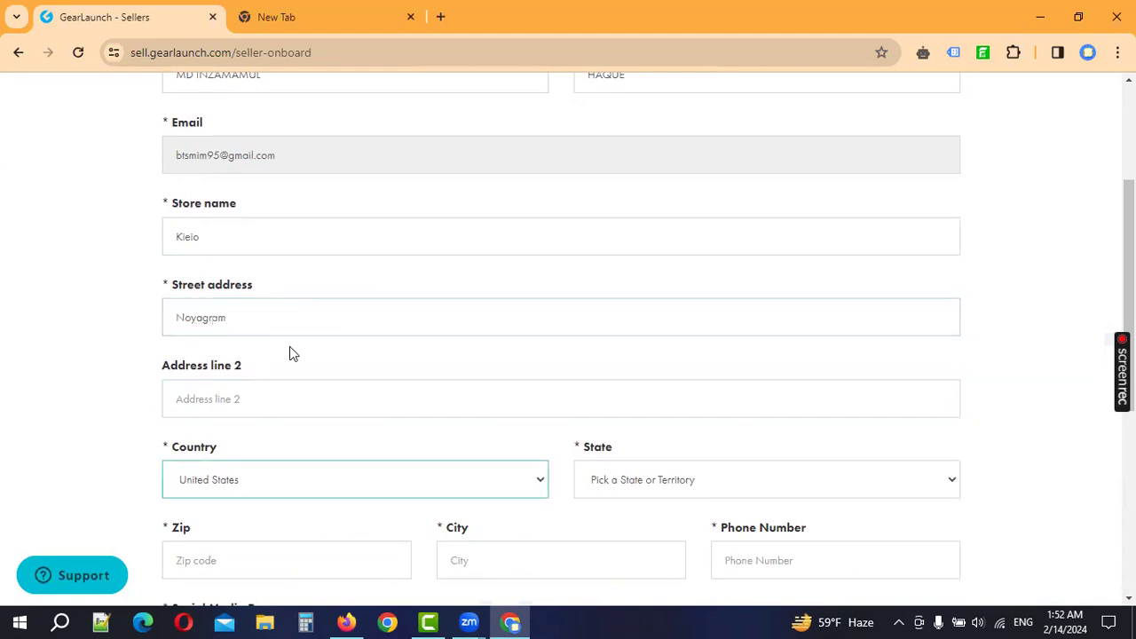
Step: Choose the seller's country and fill in the province and postal code
{"action": "type", "text": "ban"}
{"action": "left_click", "coordinate": [660, 467]}
{"action": "scroll", "coordinate": [666, 470], "scroll_direction": "down", "scroll_amount": 2}
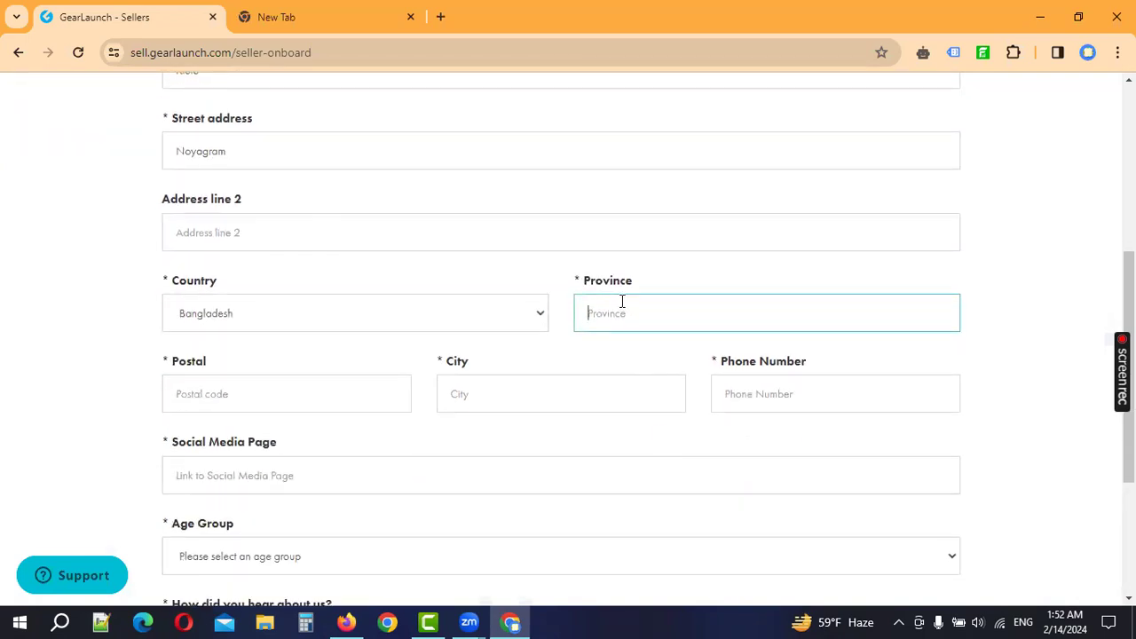
{"action": "type", "text": "S"}
{"action": "key", "text": "BackSpace"}
{"action": "type", "text": "Dhajka"}
{"action": "key", "text": "Tab"}
{"action": "type", "text": "3"}
{"action": "key", "text": "Tab"}
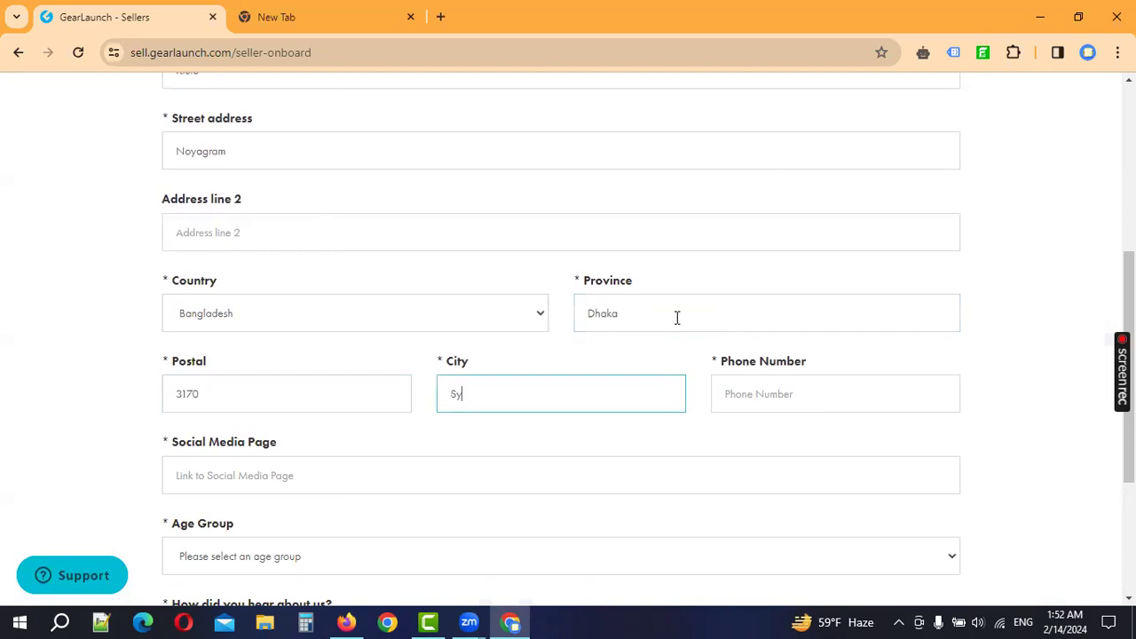
Step: Enter and adjust the seller's phone number
{"action": "key", "text": "Tab"}
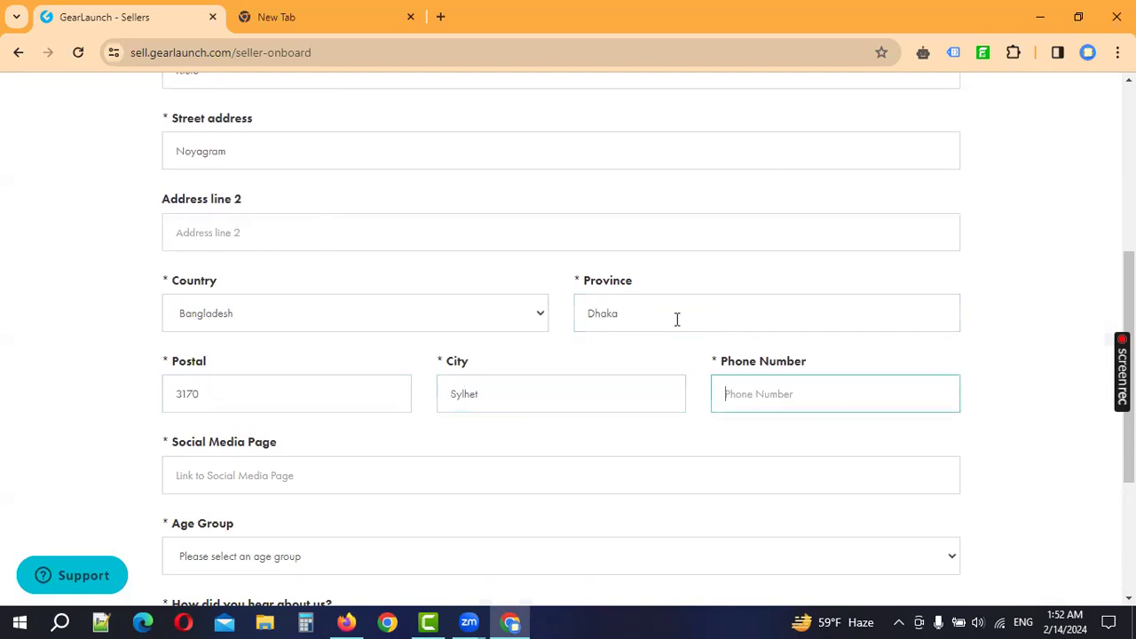
{"action": "key", "text": "Tab"}
{"action": "double_click", "coordinate": [754, 402]}
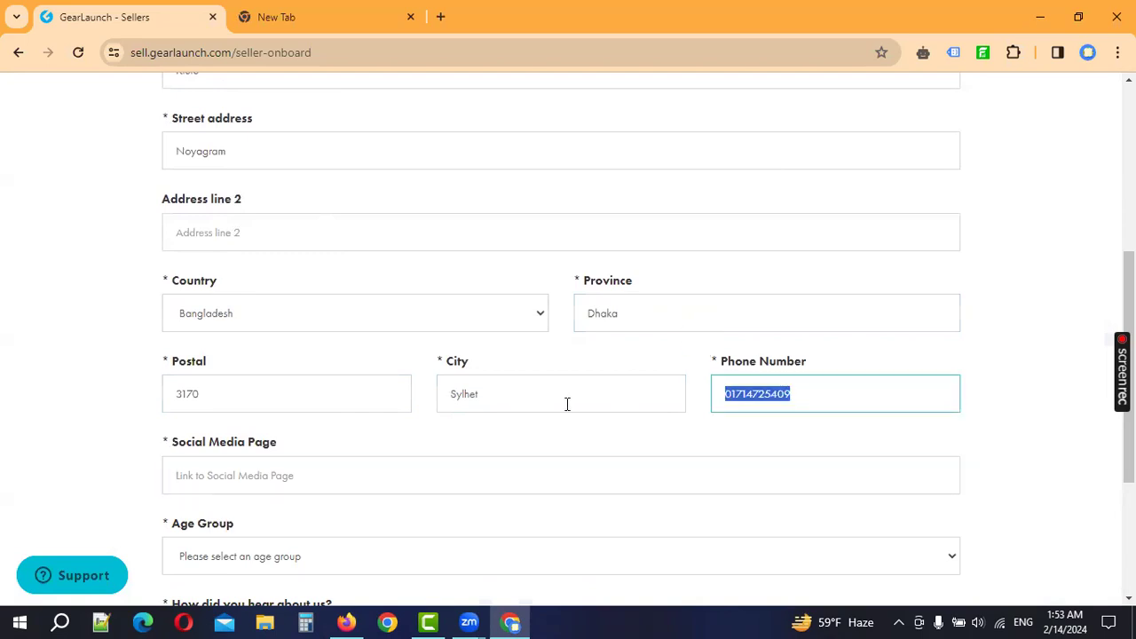
{"action": "left_click", "coordinate": [800, 398]}
{"action": "left_click_drag", "start_coordinate": [802, 392], "coordinate": [744, 401]}
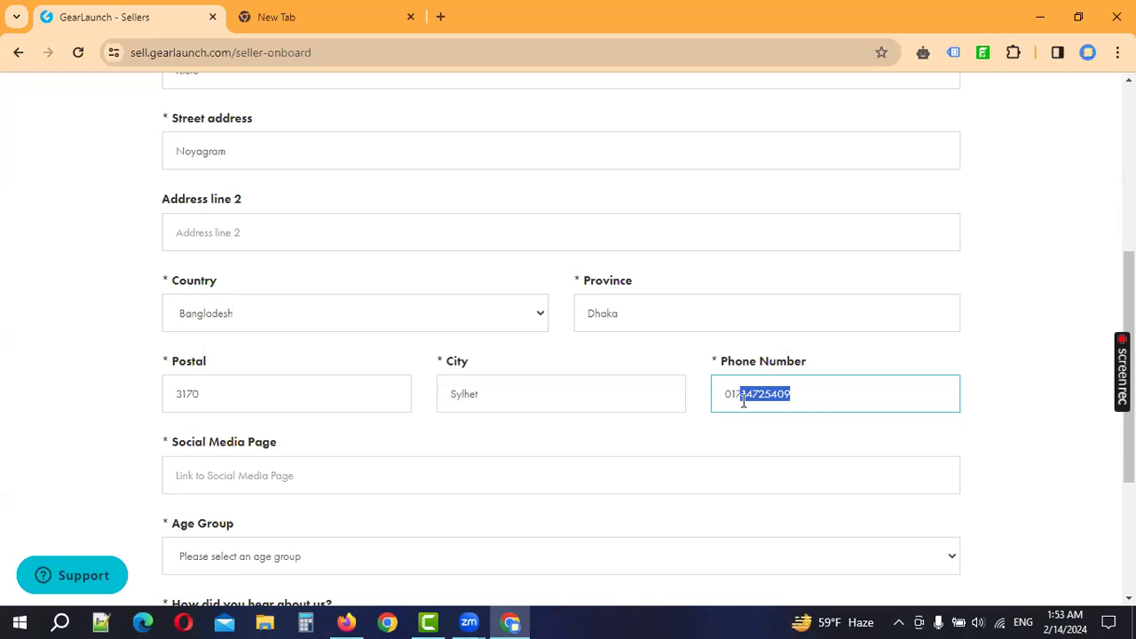
{"action": "left_click", "coordinate": [292, 480]}
{"action": "scroll", "coordinate": [373, 459], "scroll_direction": "down", "scroll_amount": 1}
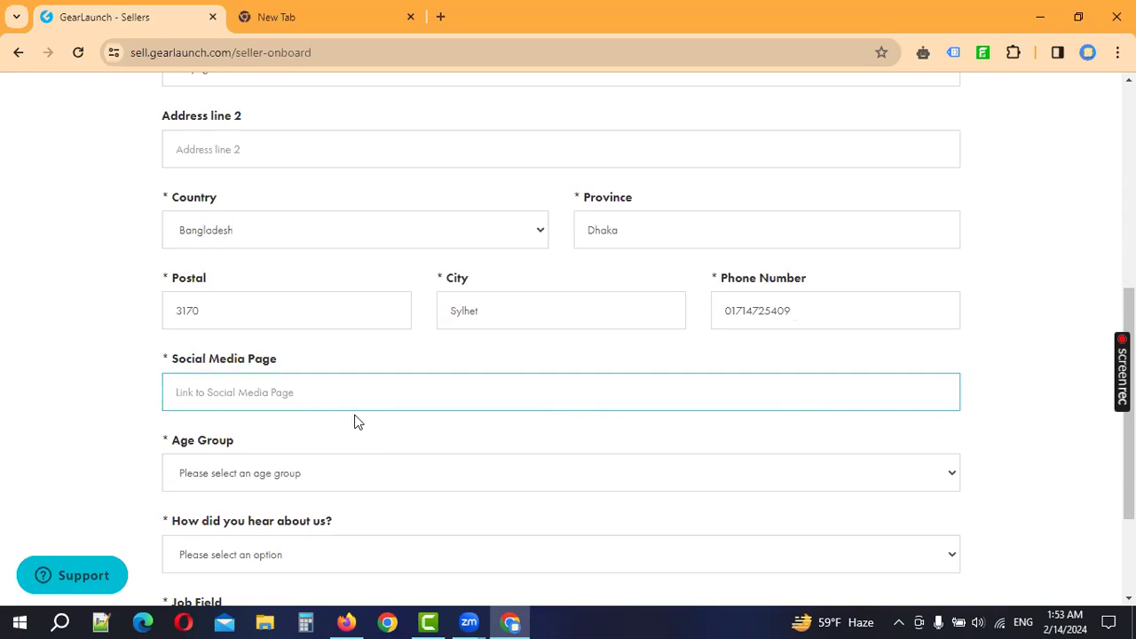
Step: Copy the seller's Facebook profile page URL from Firefox
{"action": "left_click", "coordinate": [365, 620]}
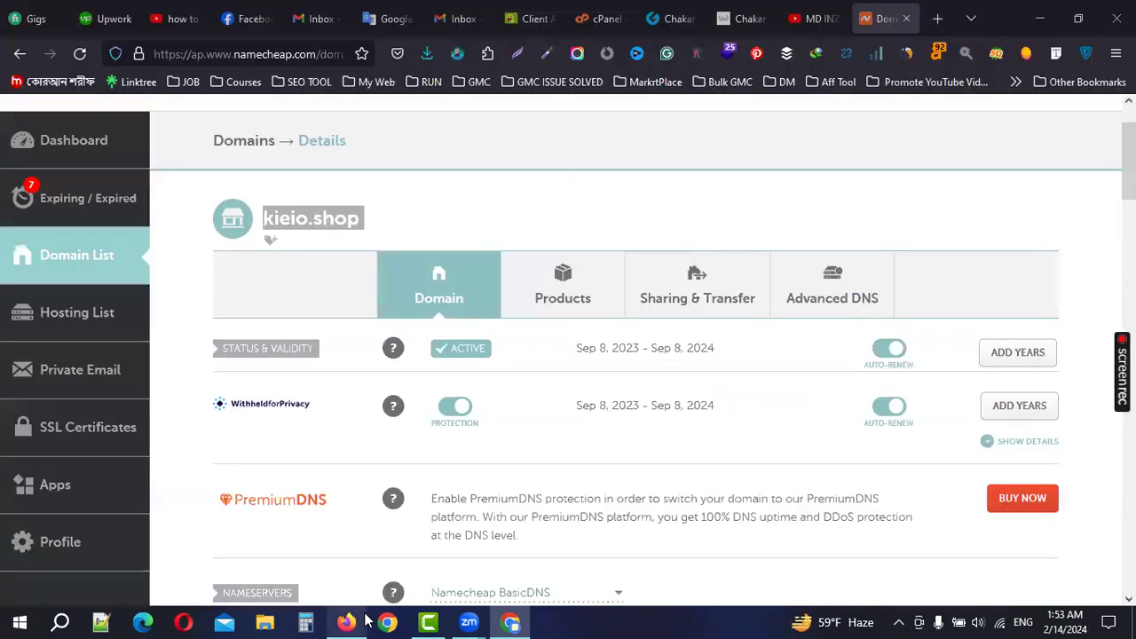
{"action": "left_click", "coordinate": [244, 18]}
{"action": "left_click", "coordinate": [89, 174]}
{"action": "left_click", "coordinate": [303, 51]}
{"action": "key", "text": "BackSpace"}
{"action": "left_click", "coordinate": [885, 18]}
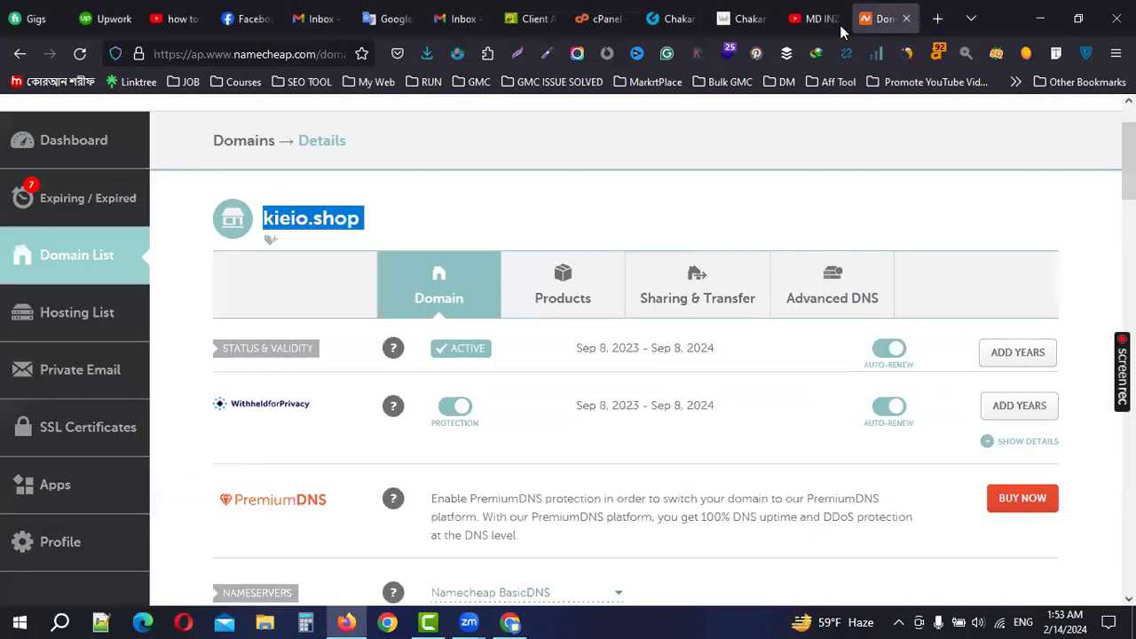
Step: Paste the Facebook profile link into the Social Media Page field
{"action": "left_click", "coordinate": [512, 621]}
{"action": "left_click", "coordinate": [296, 404]}
{"action": "type", "text": "https://www.facebook.com/inzamamul11"}
{"action": "scroll", "coordinate": [441, 393], "scroll_direction": "down", "scroll_amount": 2}
Step: Set Age Group to 25 to 34 and the referral source to Social Media
{"action": "left_click", "coordinate": [247, 319]}
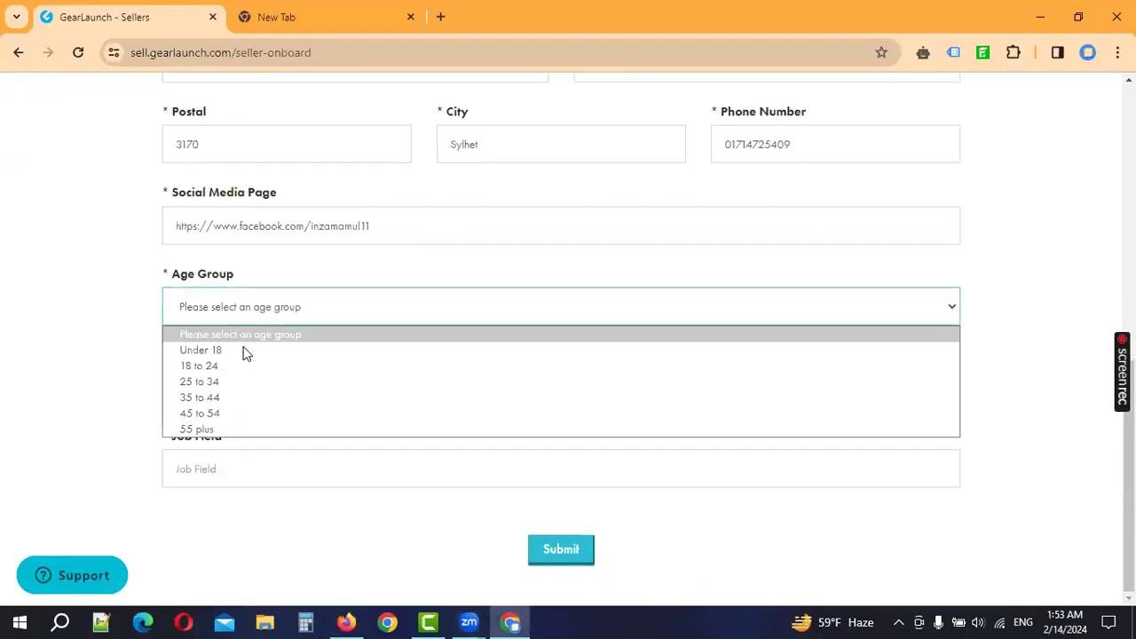
{"action": "left_click", "coordinate": [234, 383]}
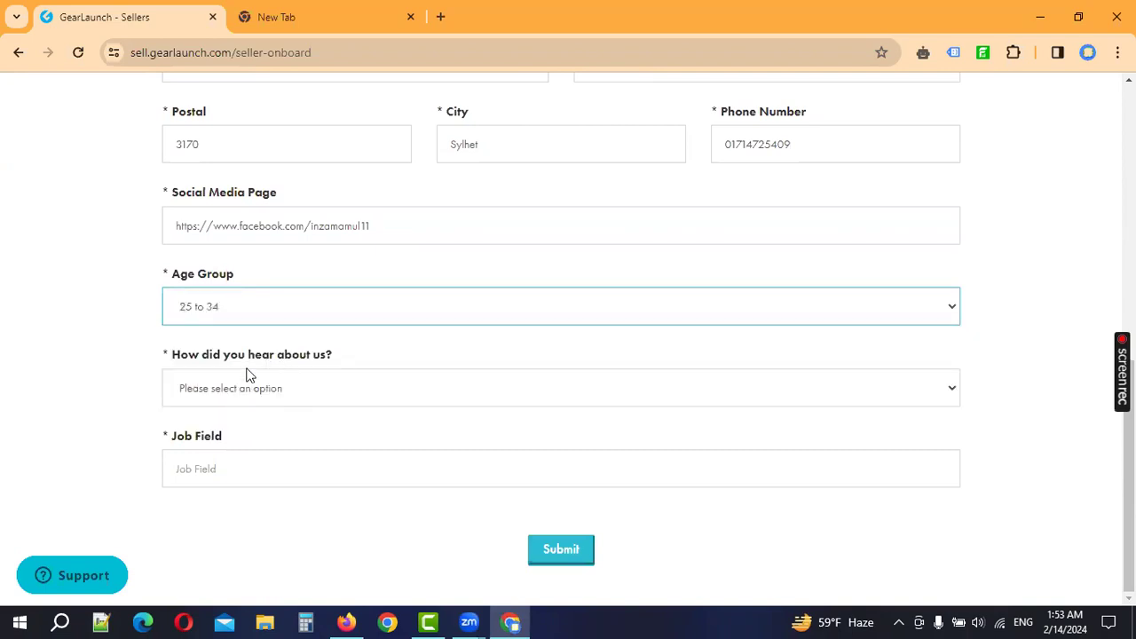
{"action": "left_click", "coordinate": [259, 388]}
{"action": "left_click", "coordinate": [248, 455]}
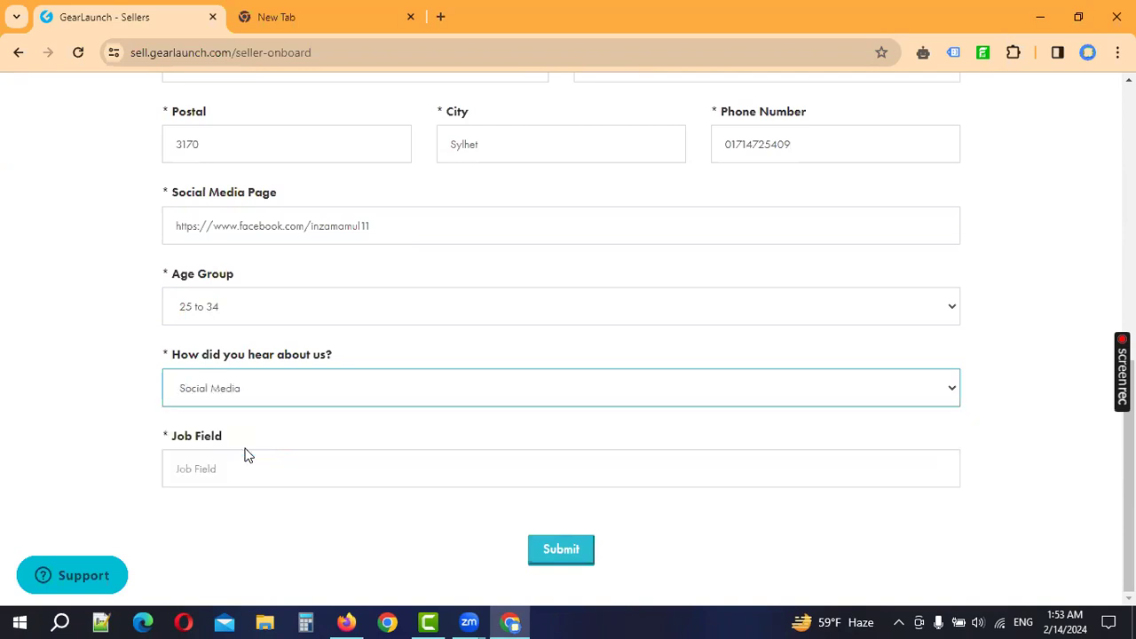
{"action": "left_click", "coordinate": [255, 392]}
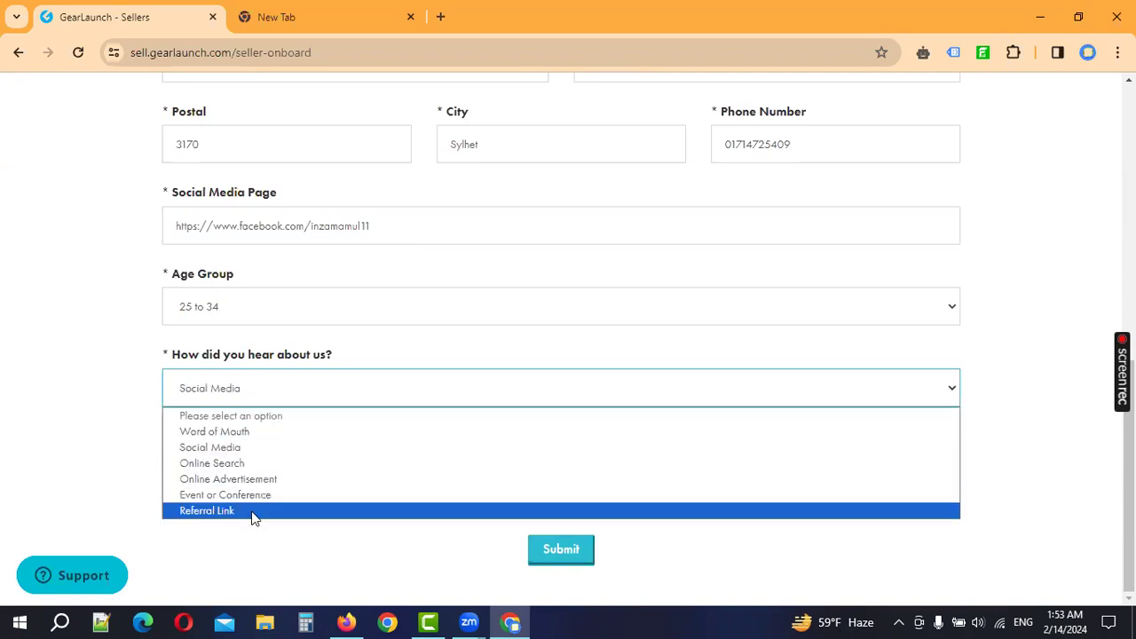
{"action": "left_click", "coordinate": [241, 447]}
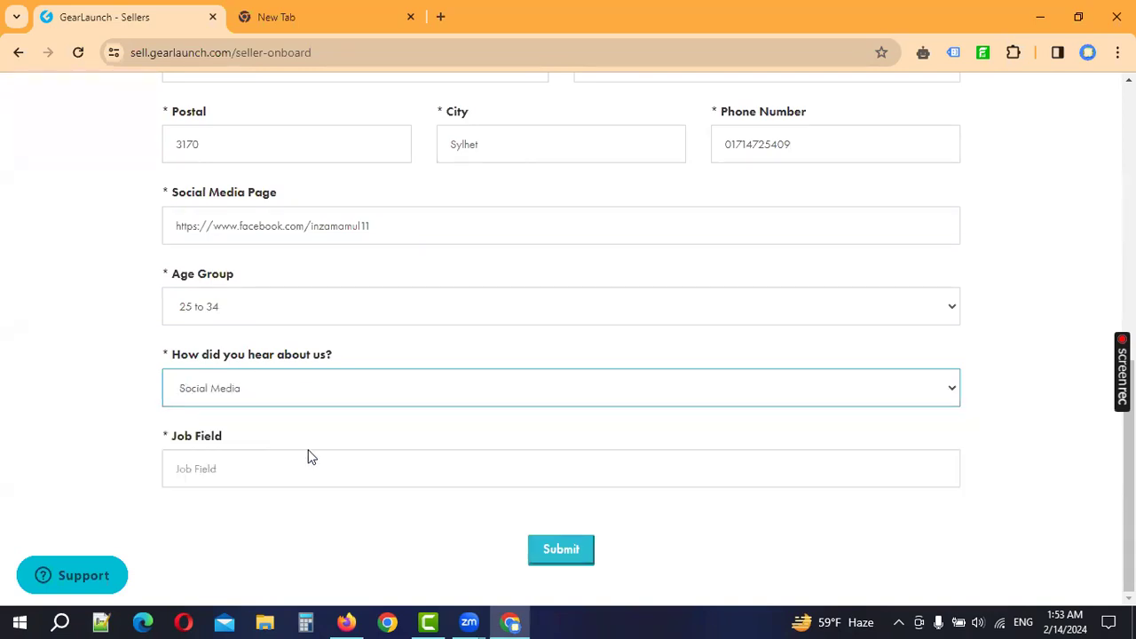
Step: Enter Social Media as the Job Field and submit the form
{"action": "left_click", "coordinate": [264, 476]}
{"action": "type", "text": "Social Media"}
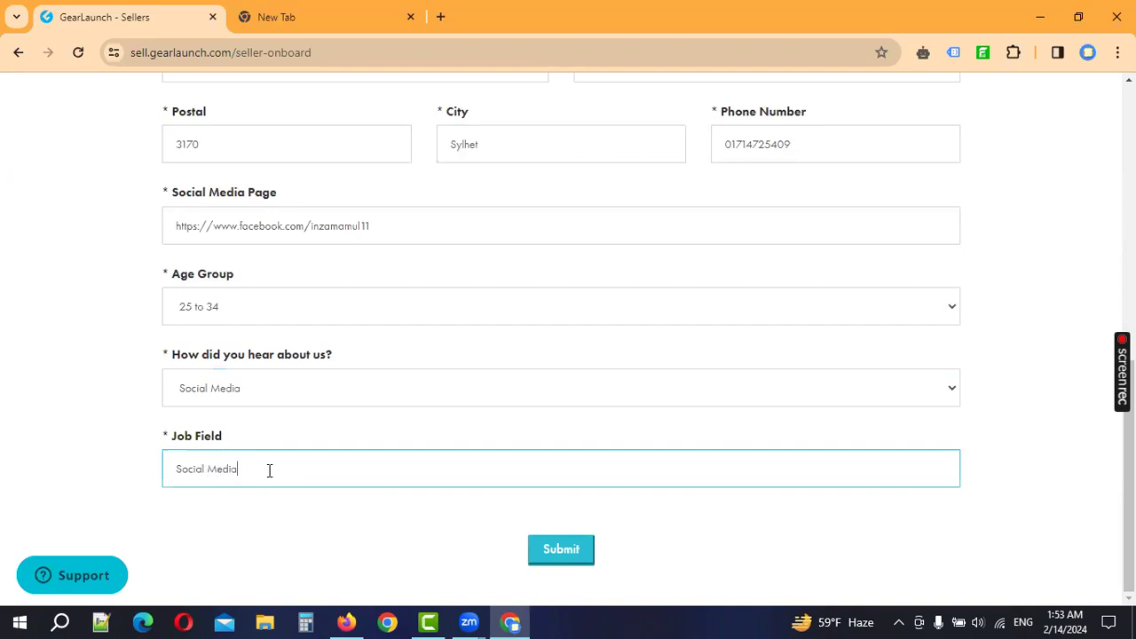
{"action": "left_click", "coordinate": [557, 549]}
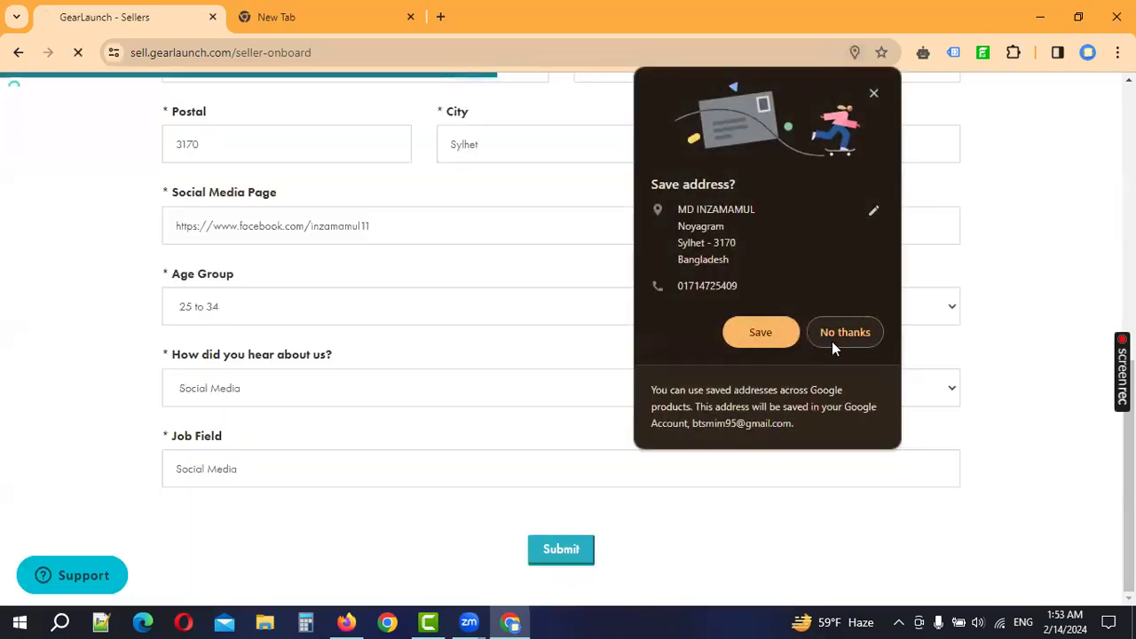
Step: Decline Chrome's save-address prompt, scroll to the agreement's end, and choose I Accept
{"action": "left_click", "coordinate": [835, 337]}
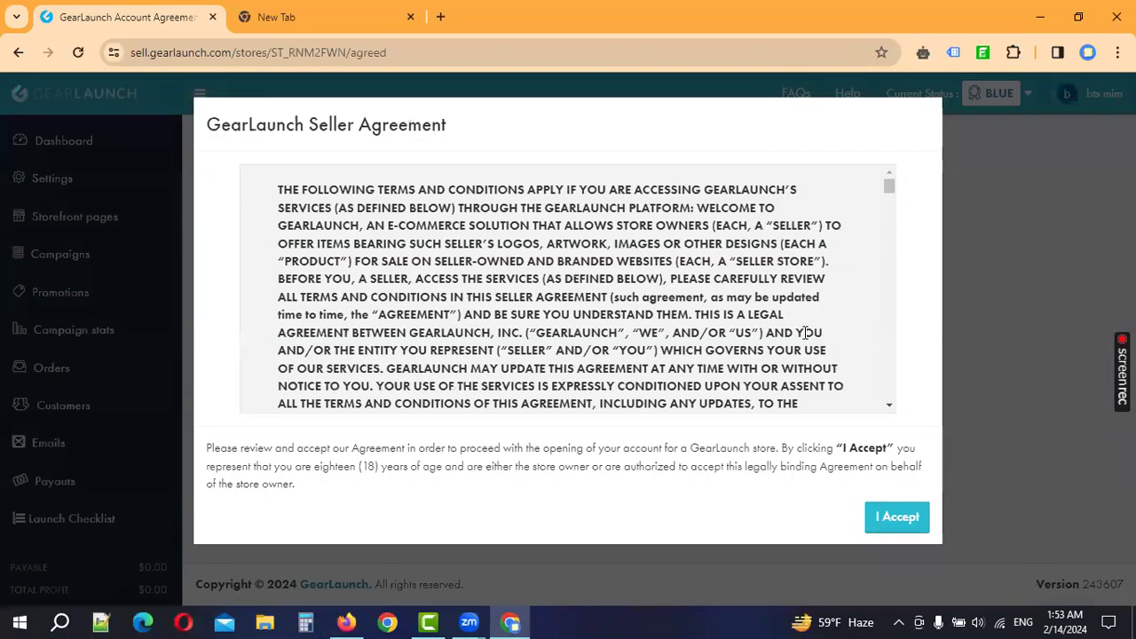
{"action": "left_click_drag", "start_coordinate": [889, 200], "coordinate": [882, 413]}
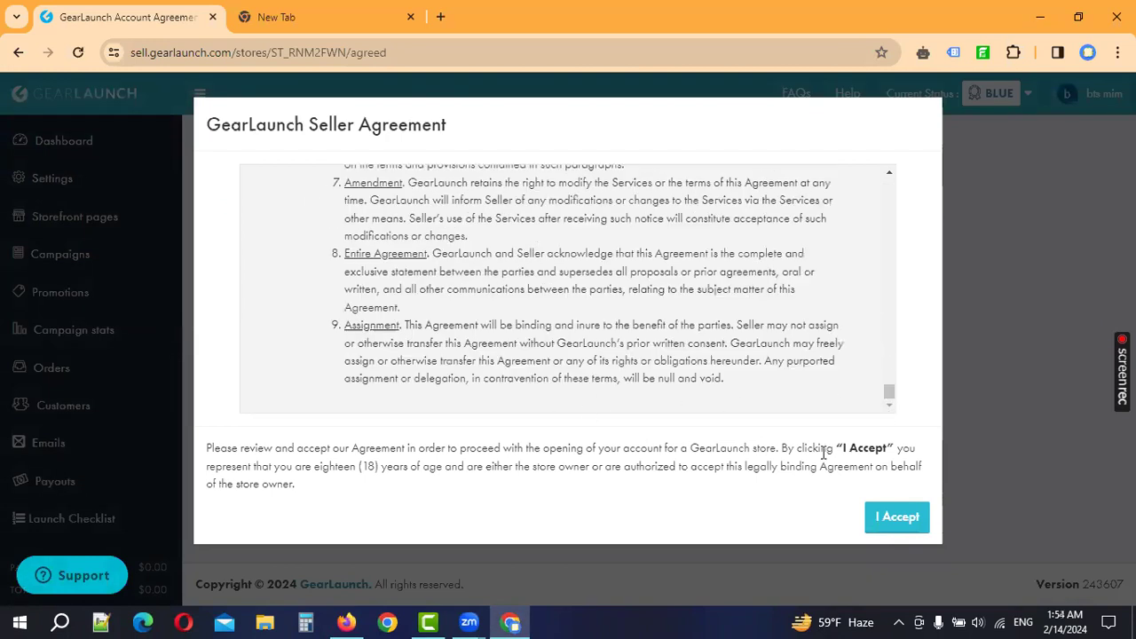
{"action": "left_click", "coordinate": [899, 525]}
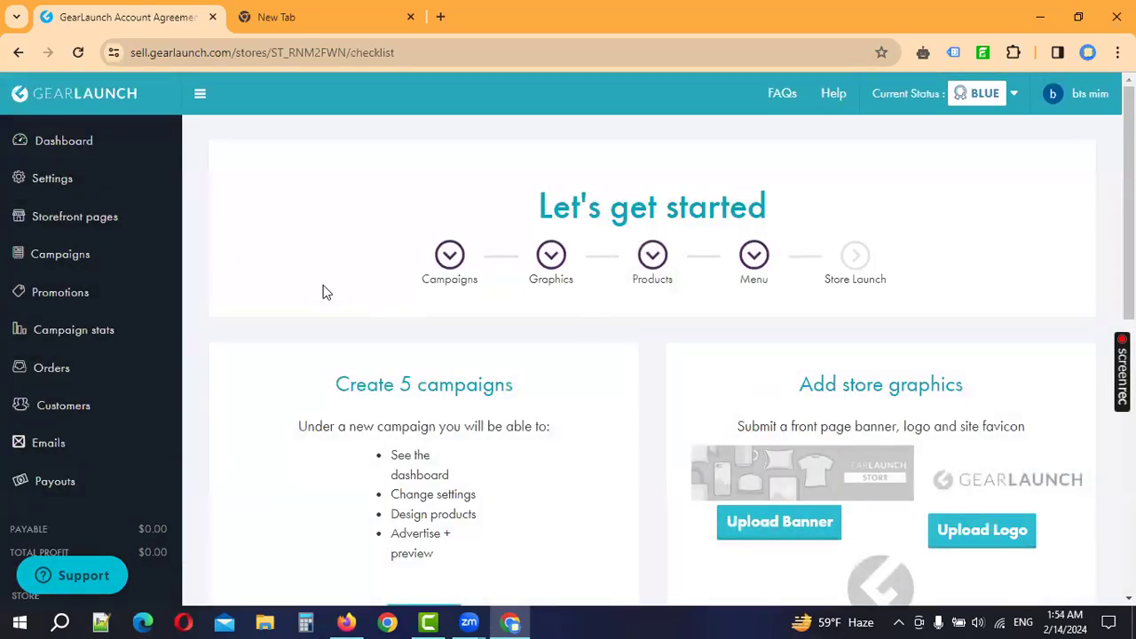
Step: Review the Create 5 campaigns and Add store graphics checklist cards, highlighting their key items
{"action": "scroll", "coordinate": [112, 190], "scroll_direction": "down", "scroll_amount": 1}
{"action": "scroll", "coordinate": [574, 414], "scroll_direction": "down", "scroll_amount": 3}
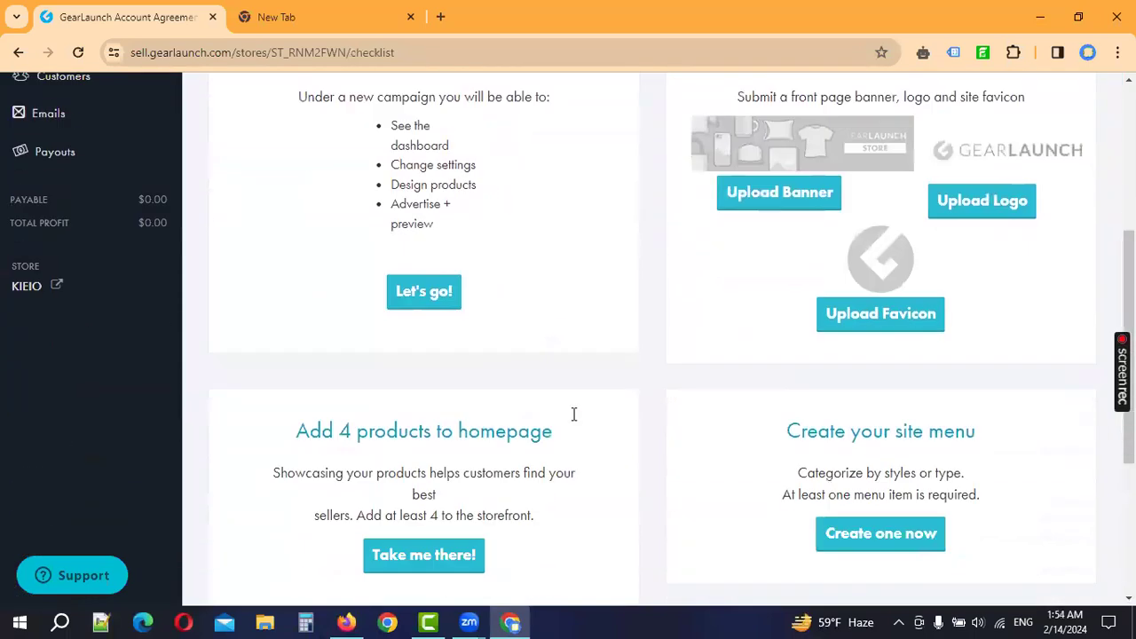
{"action": "scroll", "coordinate": [573, 415], "scroll_direction": "down", "scroll_amount": 1}
{"action": "scroll", "coordinate": [573, 414], "scroll_direction": "up", "scroll_amount": 5}
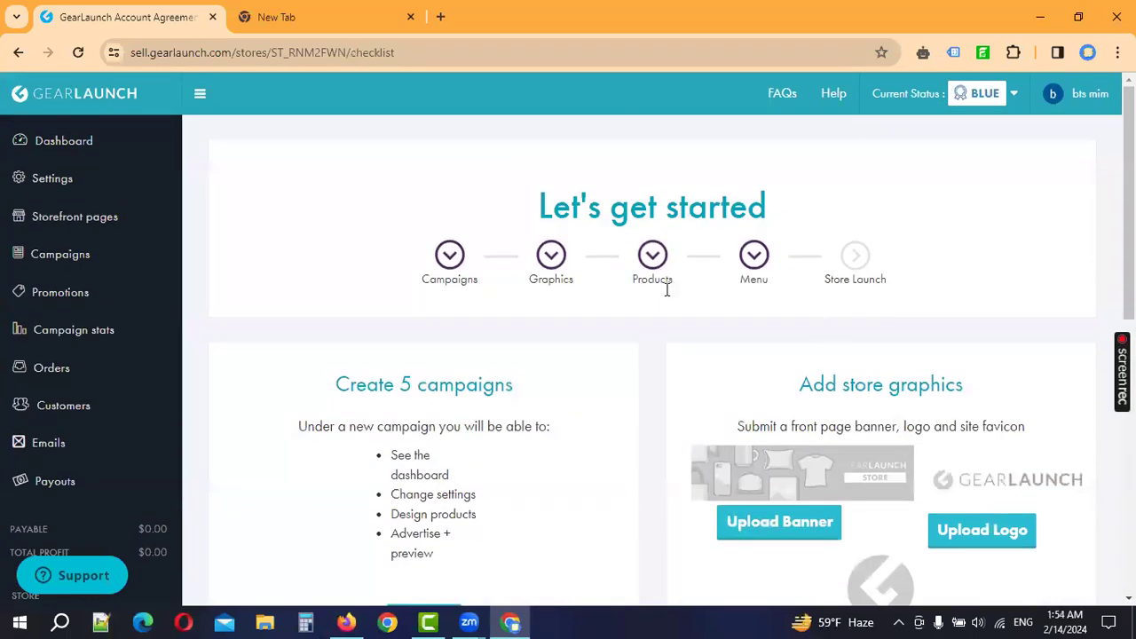
{"action": "scroll", "coordinate": [663, 355], "scroll_direction": "down", "scroll_amount": 2}
{"action": "left_click_drag", "start_coordinate": [395, 290], "coordinate": [508, 343]}
{"action": "left_click_drag", "start_coordinate": [422, 349], "coordinate": [513, 355]}
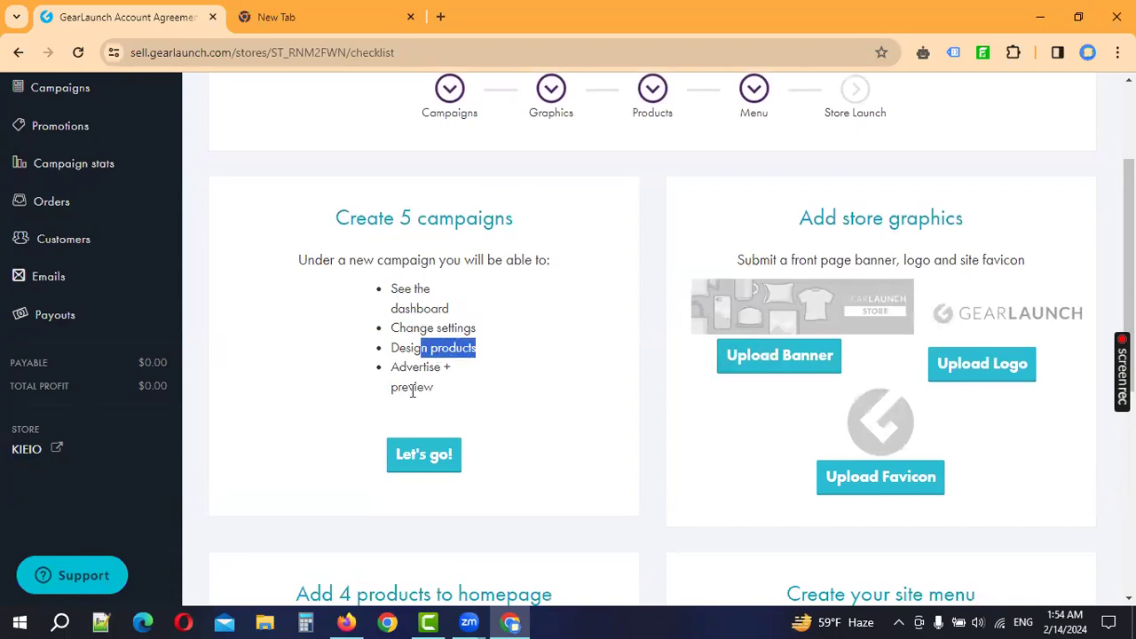
{"action": "left_click_drag", "start_coordinate": [423, 367], "coordinate": [452, 374]}
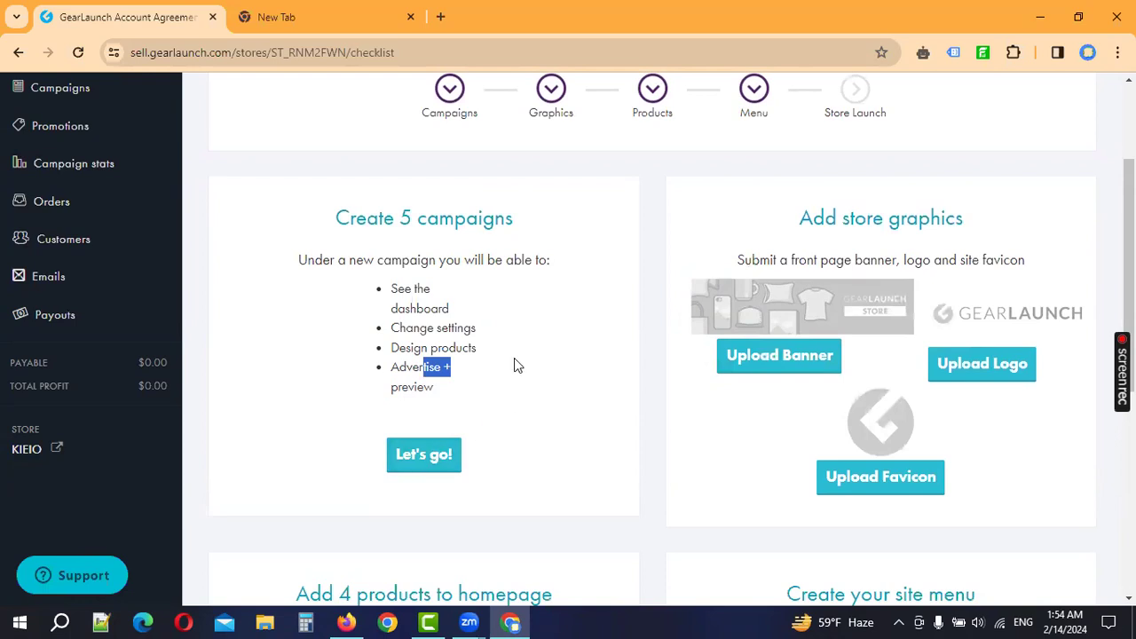
{"action": "left_click_drag", "start_coordinate": [349, 220], "coordinate": [506, 228]}
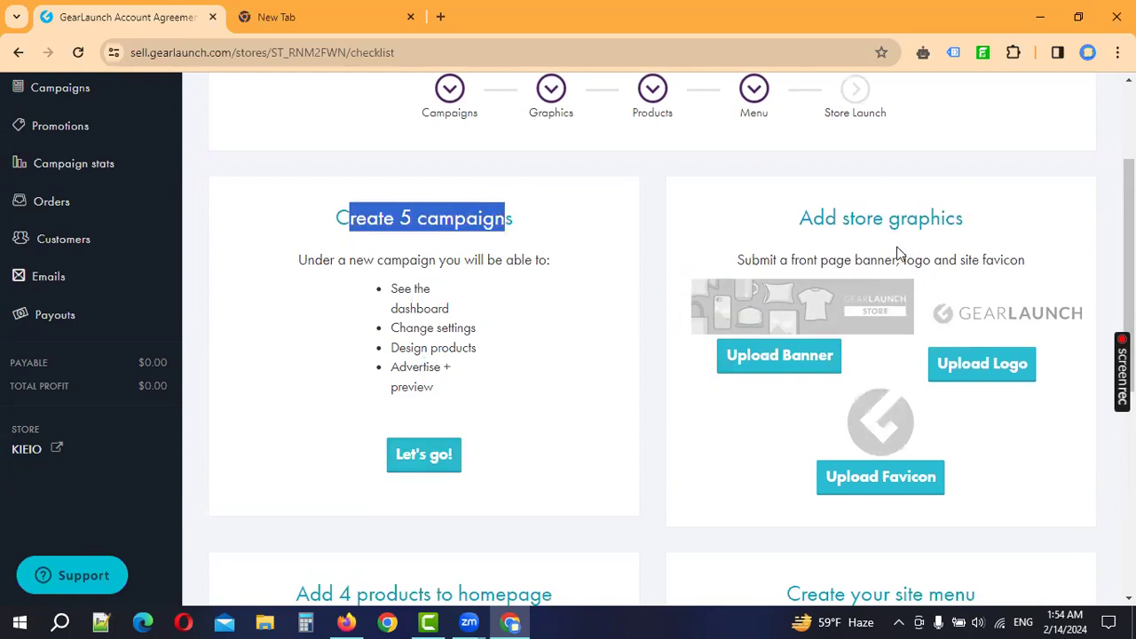
{"action": "left_click_drag", "start_coordinate": [800, 222], "coordinate": [976, 235]}
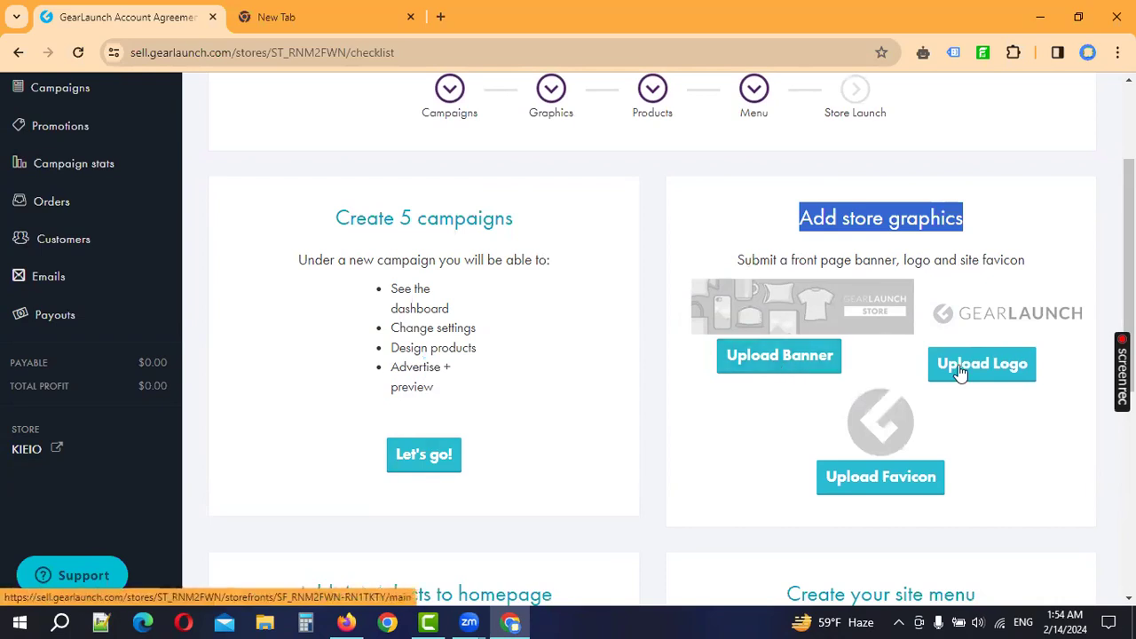
Step: Scroll on to the Add 4 products to homepage and Submit your domain for store launch tasks
{"action": "scroll", "coordinate": [1021, 377], "scroll_direction": "down", "scroll_amount": 2}
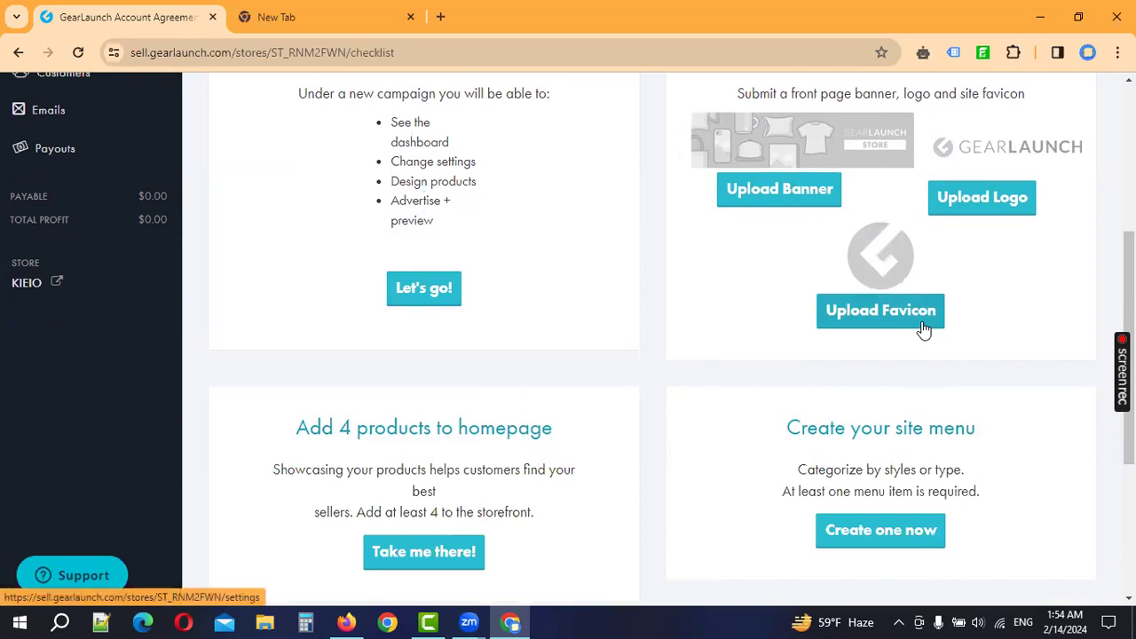
{"action": "scroll", "coordinate": [924, 328], "scroll_direction": "up", "scroll_amount": 1}
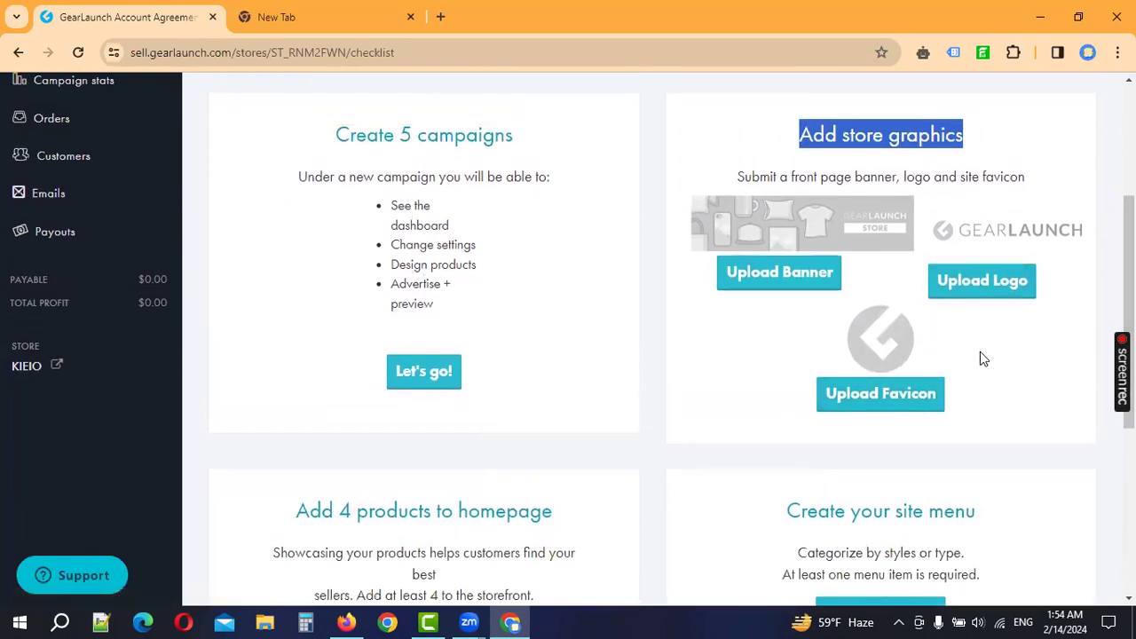
{"action": "scroll", "coordinate": [980, 355], "scroll_direction": "down", "scroll_amount": 3}
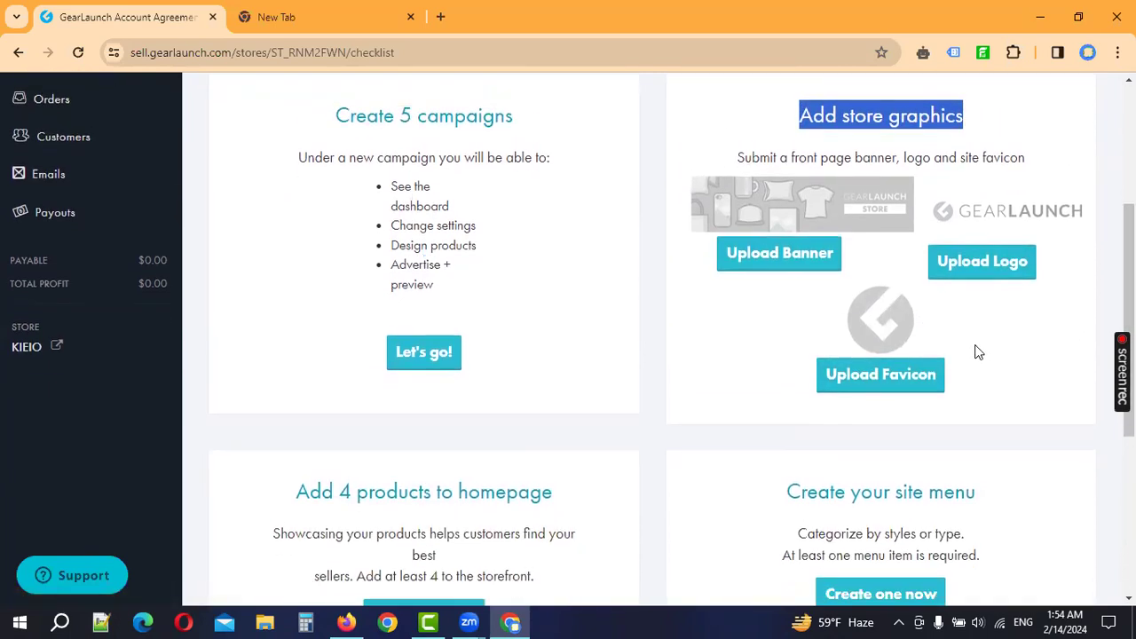
{"action": "left_click_drag", "start_coordinate": [283, 273], "coordinate": [537, 265]}
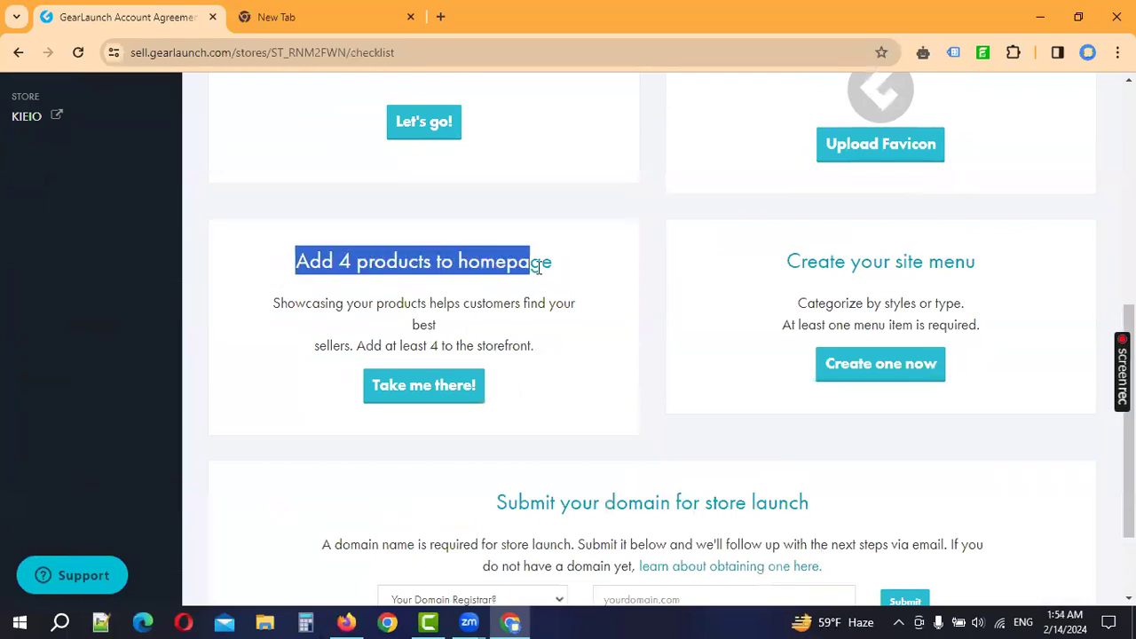
{"action": "scroll", "coordinate": [893, 416], "scroll_direction": "down", "scroll_amount": 2}
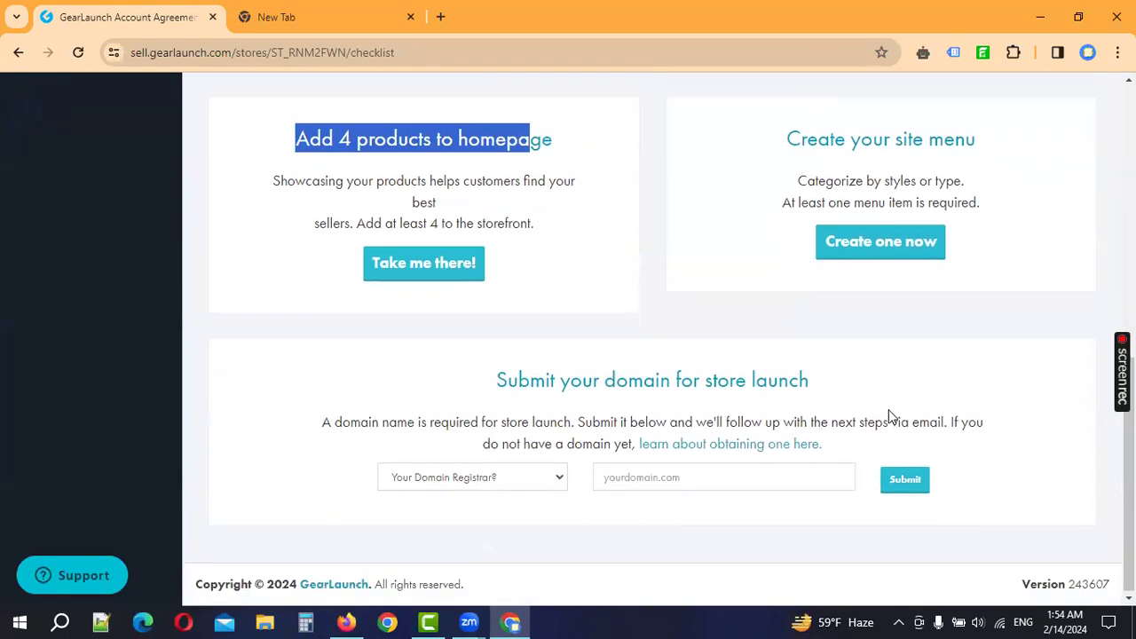
{"action": "left_click_drag", "start_coordinate": [490, 388], "coordinate": [867, 371]}
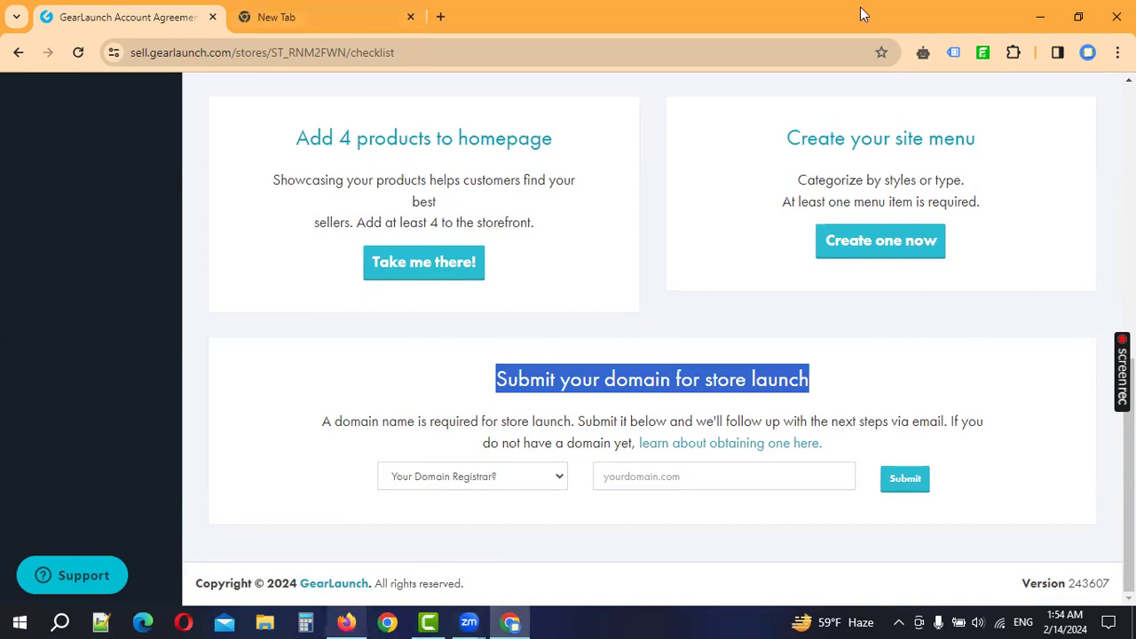
{"action": "key", "text": "alt+Tab"}
{"action": "scroll", "coordinate": [568, 355], "scroll_direction": "up", "scroll_amount": 2}
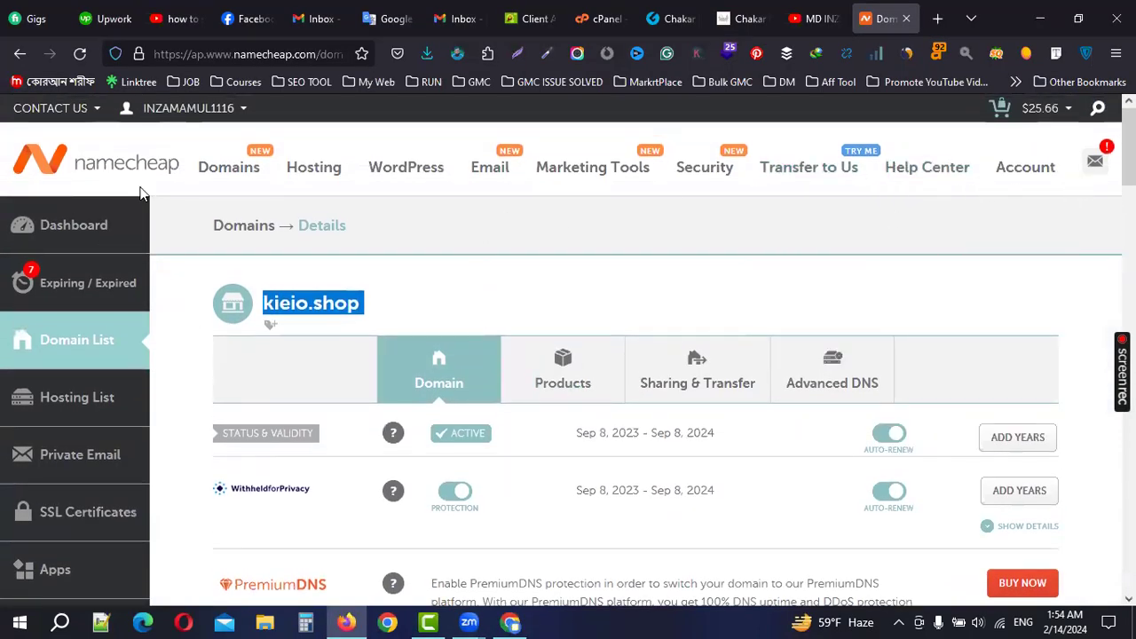
{"action": "left_click", "coordinate": [427, 302]}
{"action": "left_click_drag", "start_coordinate": [395, 310], "coordinate": [259, 304]}
{"action": "key", "text": "ctrl+c"}
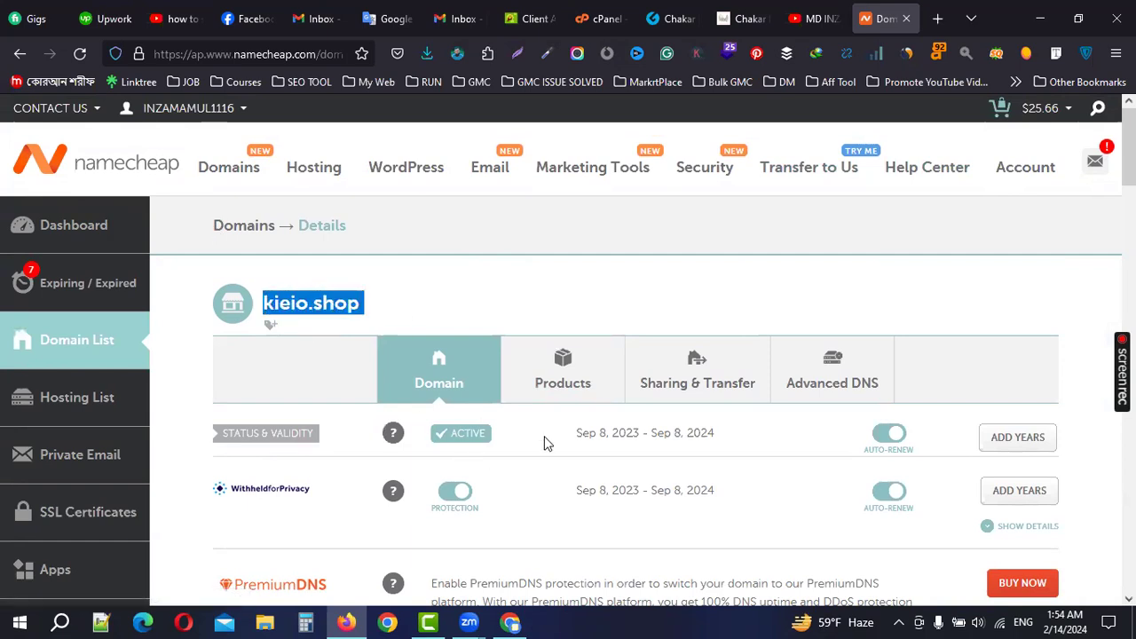
{"action": "left_click", "coordinate": [519, 621]}
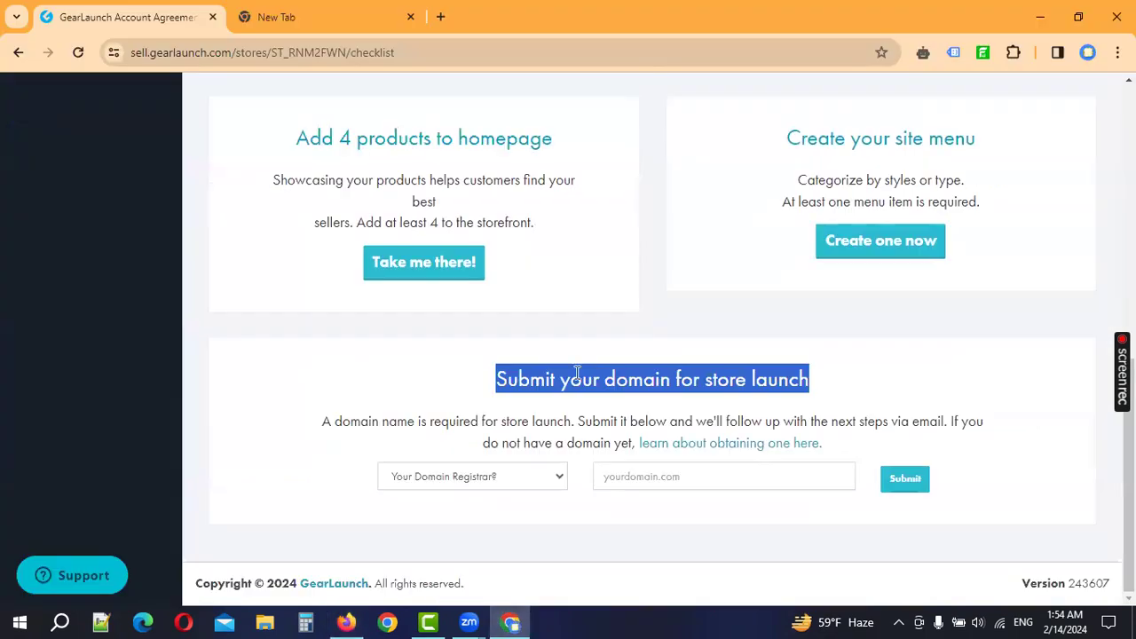
Step: Select NameCheap as the Domain Registrar
{"action": "left_click", "coordinate": [516, 398]}
{"action": "left_click_drag", "start_coordinate": [493, 388], "coordinate": [860, 399]}
{"action": "left_click", "coordinate": [807, 378]}
{"action": "left_click", "coordinate": [524, 479]}
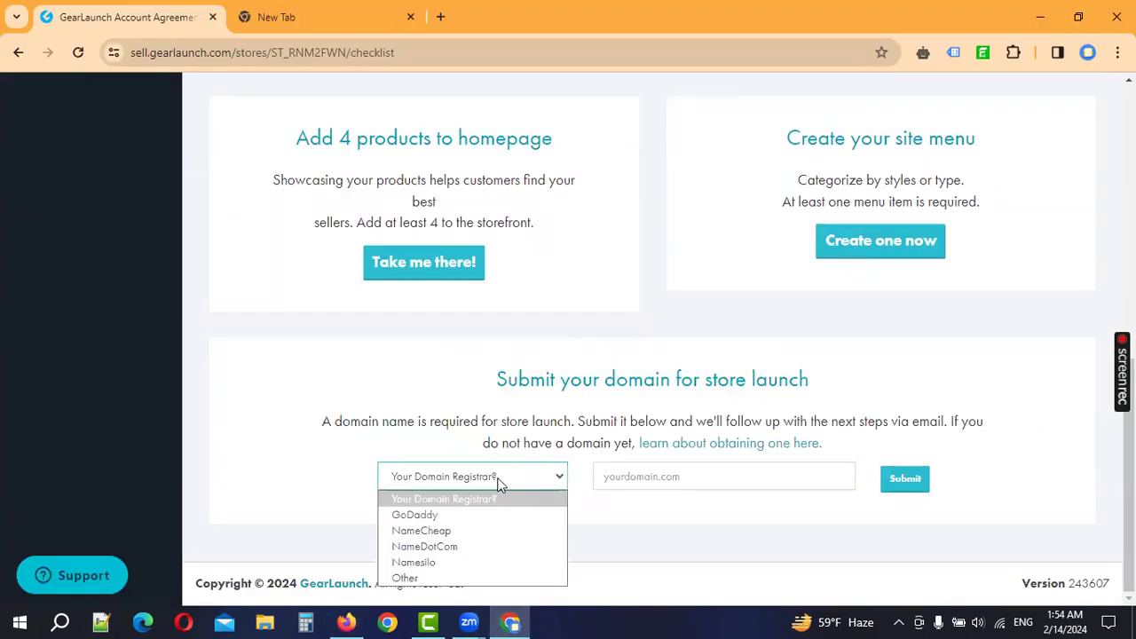
{"action": "left_click", "coordinate": [726, 433]}
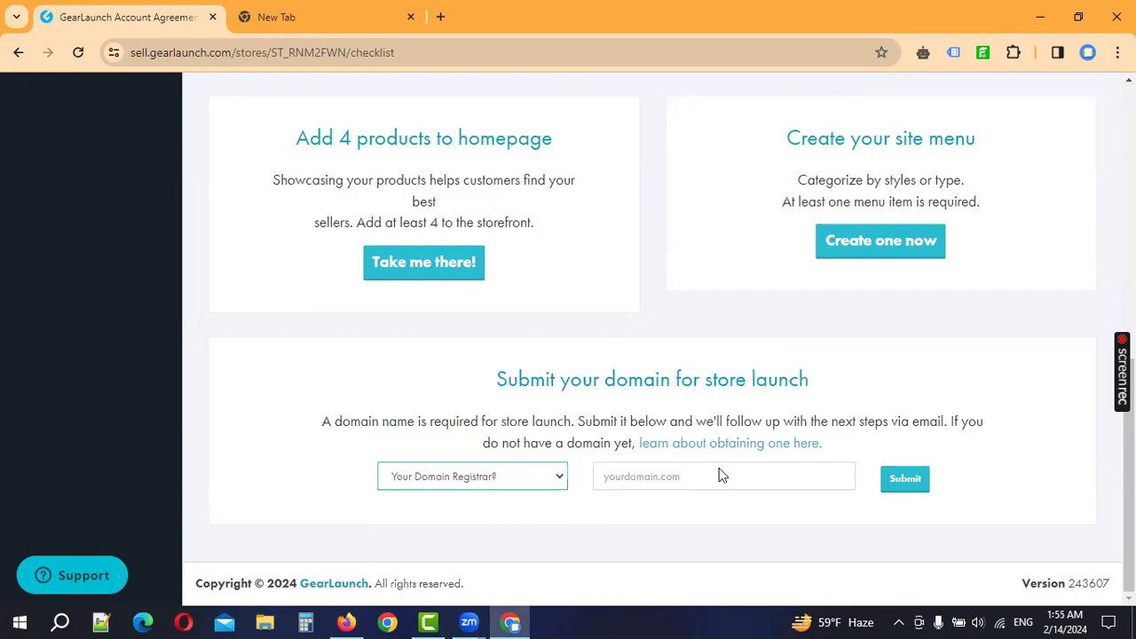
{"action": "left_click", "coordinate": [481, 476]}
{"action": "left_click", "coordinate": [451, 529]}
{"action": "left_click", "coordinate": [458, 487]}
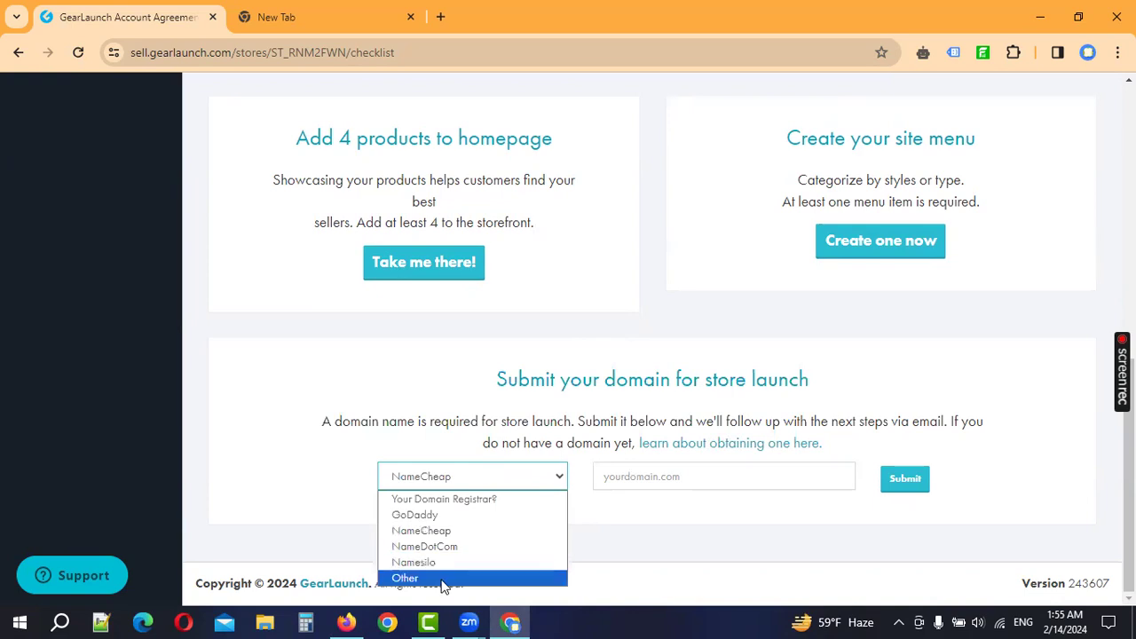
{"action": "left_click", "coordinate": [430, 532]}
Step: Paste kieio.shop as the domain name and submit it for store launch
{"action": "left_click", "coordinate": [653, 482]}
{"action": "key", "text": "ctrl+v"}
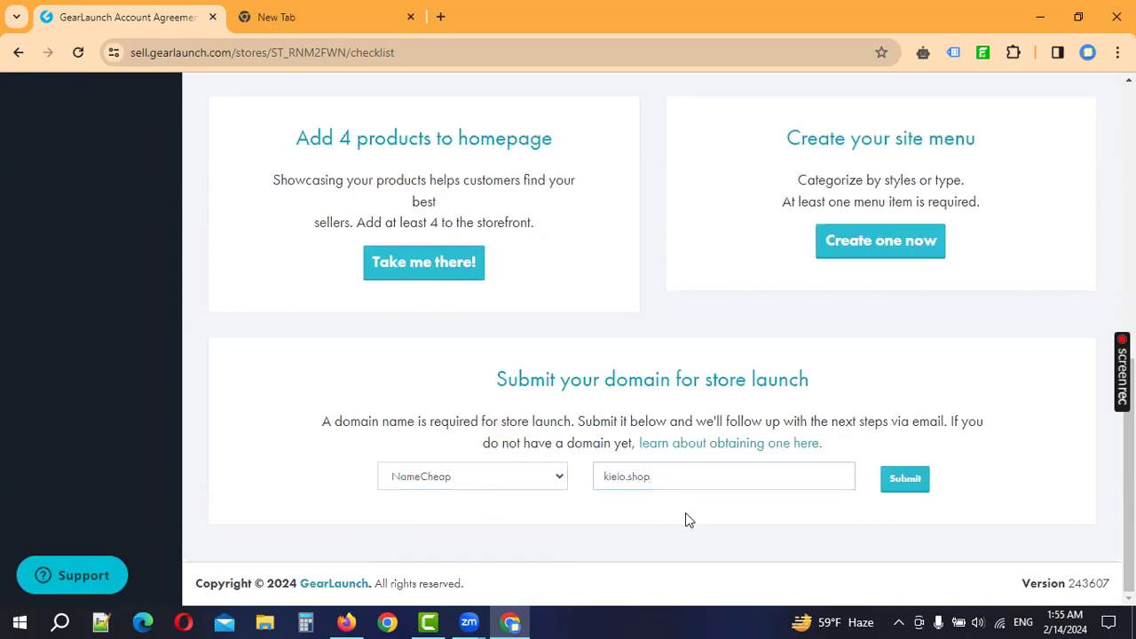
{"action": "left_click", "coordinate": [916, 487]}
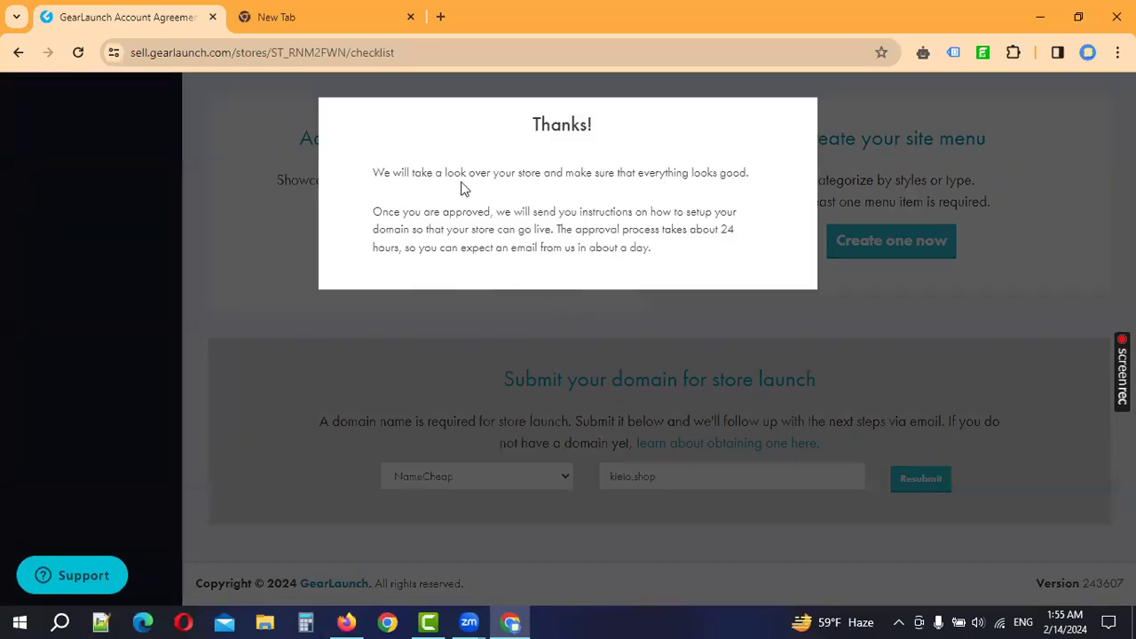
Step: Read the Thanks! message about the 24-hour approval and emailed domain setup instructions
{"action": "left_click_drag", "start_coordinate": [374, 182], "coordinate": [751, 180]}
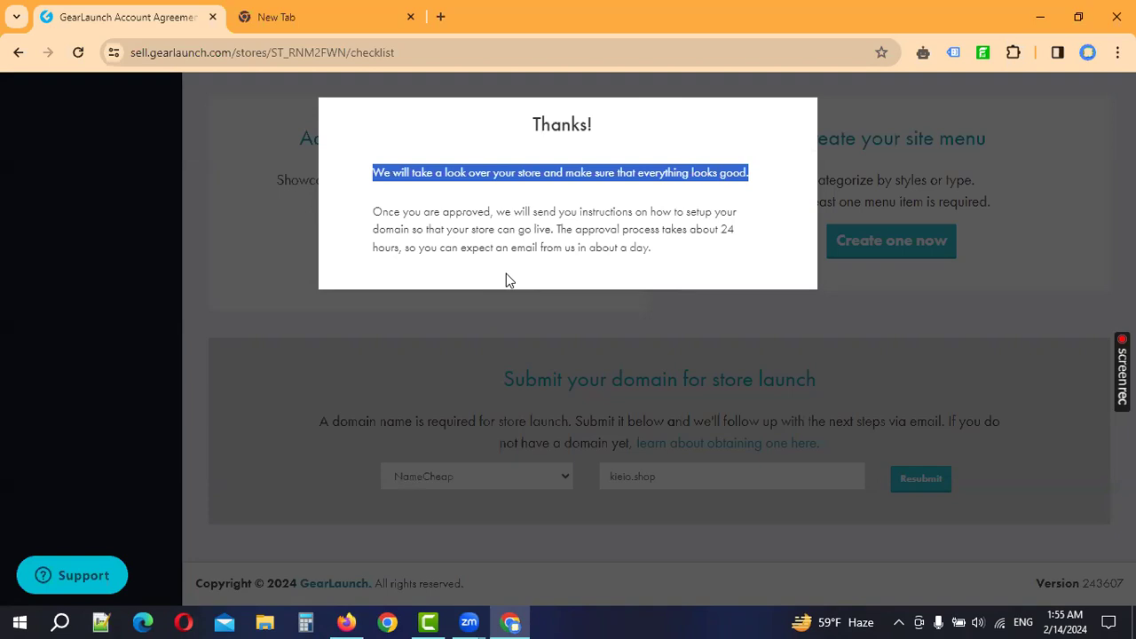
{"action": "left_click", "coordinate": [671, 268]}
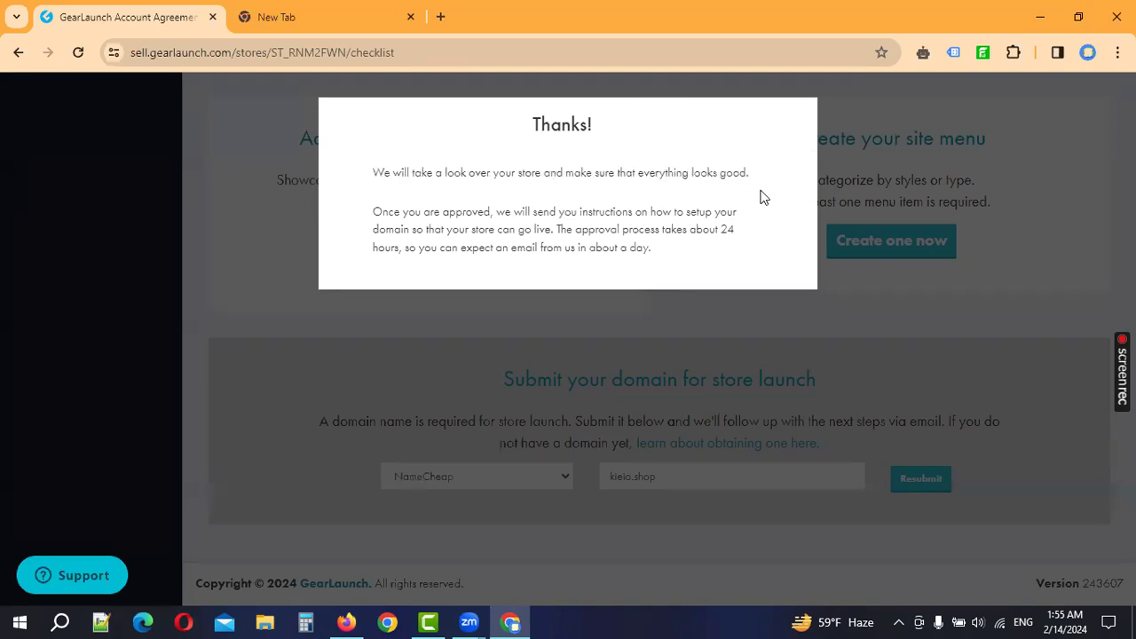
Step: Close the Thanks! notice and scroll through the launch checklist
{"action": "left_click", "coordinate": [944, 358]}
{"action": "scroll", "coordinate": [628, 401], "scroll_direction": "up", "scroll_amount": 4}
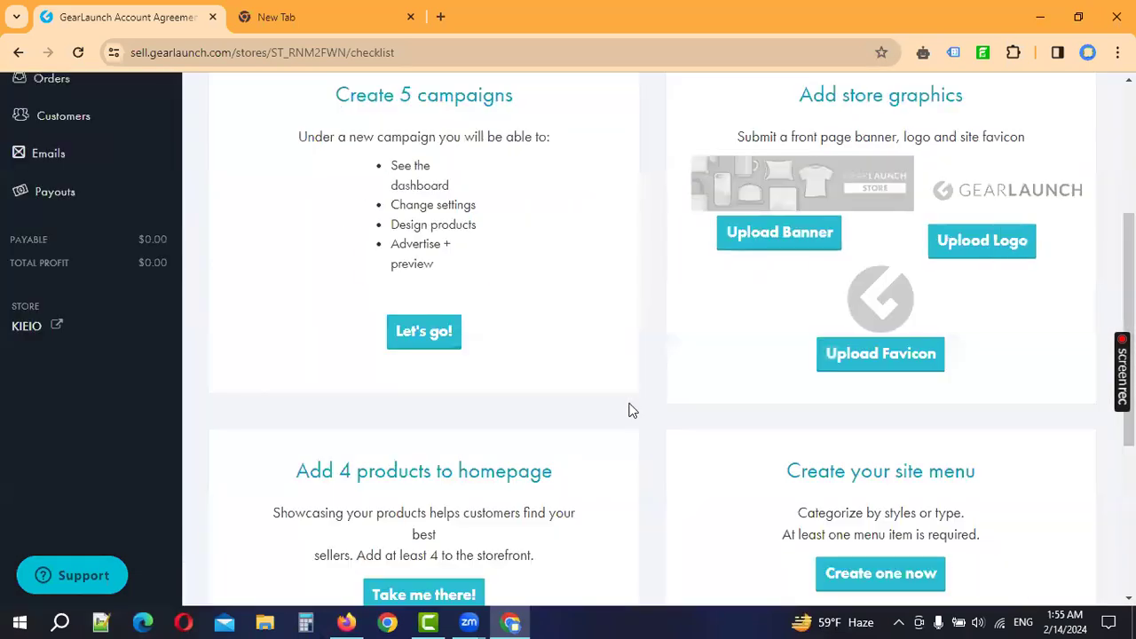
{"action": "scroll", "coordinate": [637, 475], "scroll_direction": "up", "scroll_amount": 2}
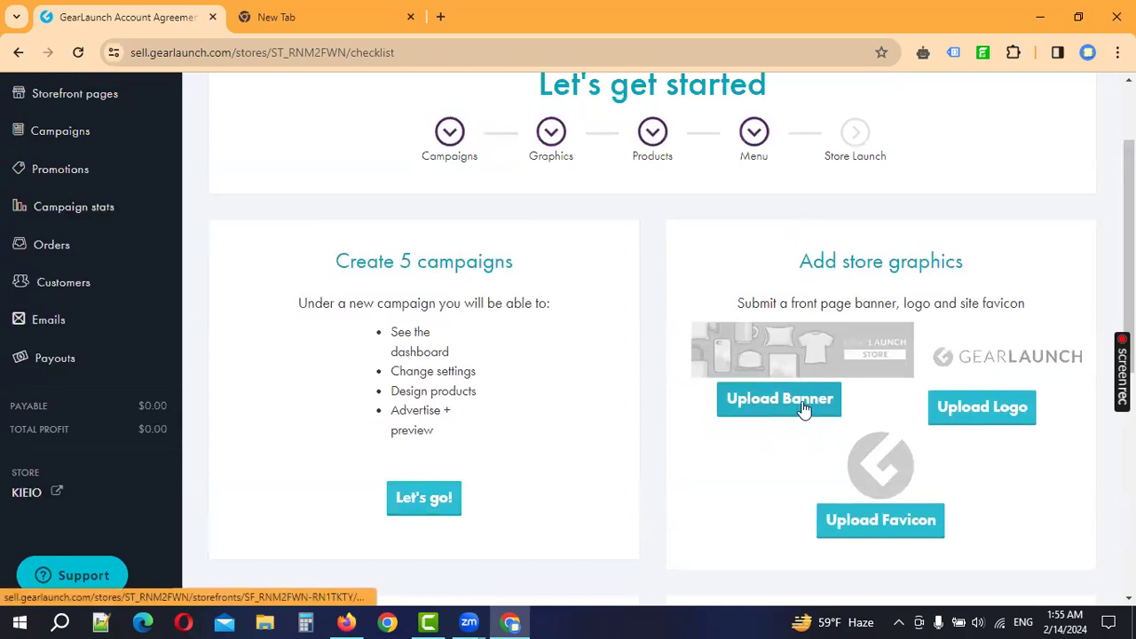
{"action": "scroll", "coordinate": [932, 439], "scroll_direction": "down", "scroll_amount": 1}
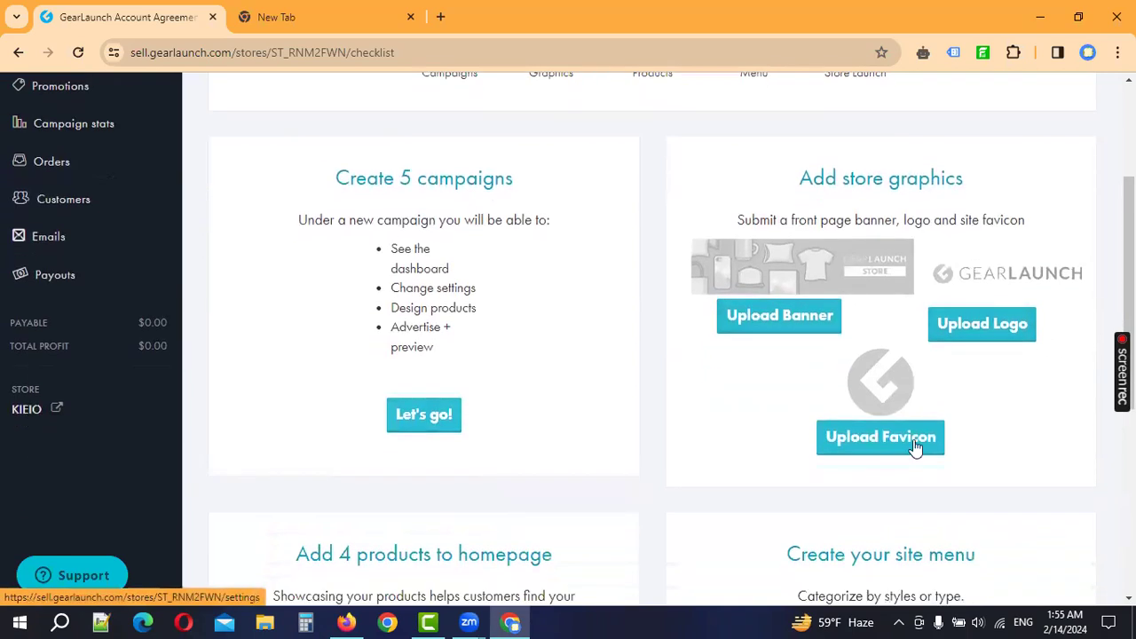
{"action": "scroll", "coordinate": [817, 504], "scroll_direction": "down", "scroll_amount": 2}
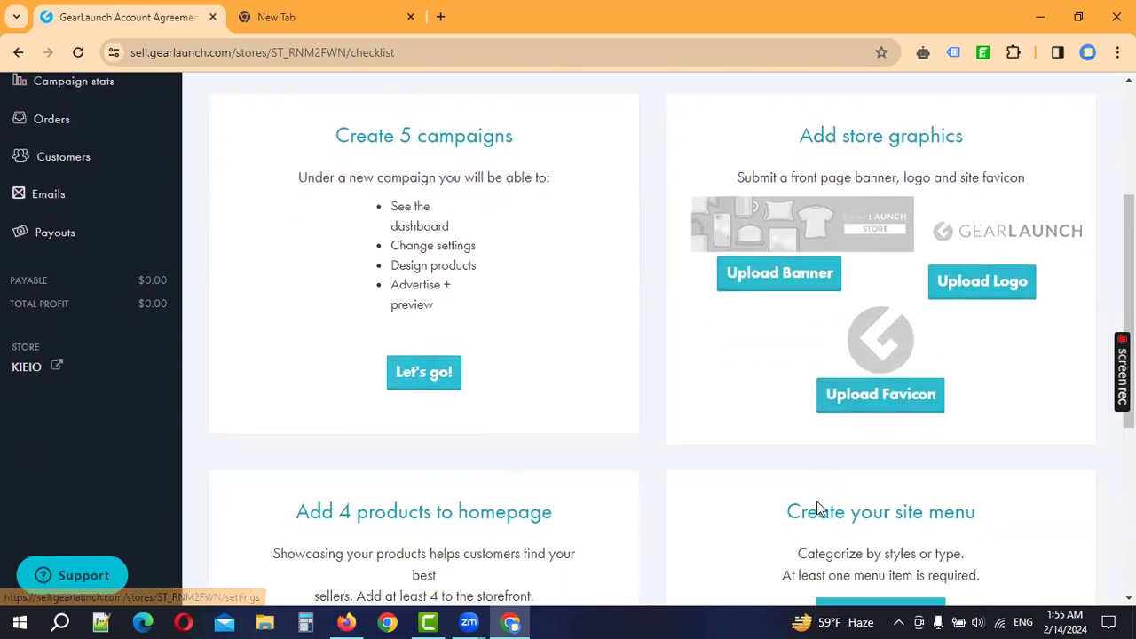
{"action": "left_click_drag", "start_coordinate": [977, 388], "coordinate": [1027, 406]}
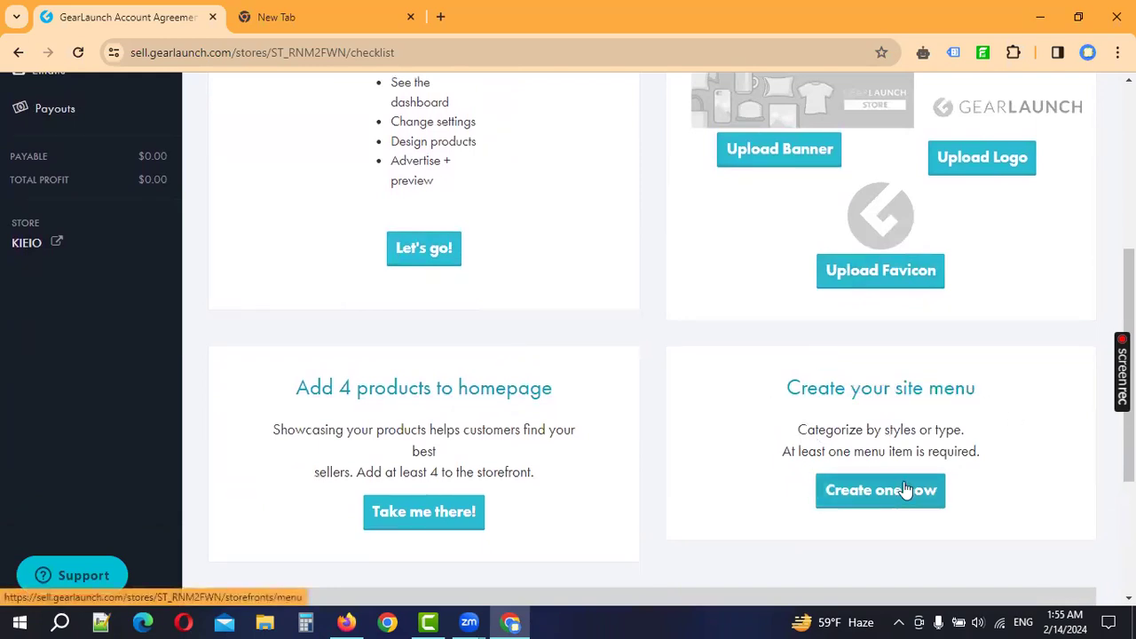
{"action": "scroll", "coordinate": [622, 355], "scroll_direction": "up", "scroll_amount": 5}
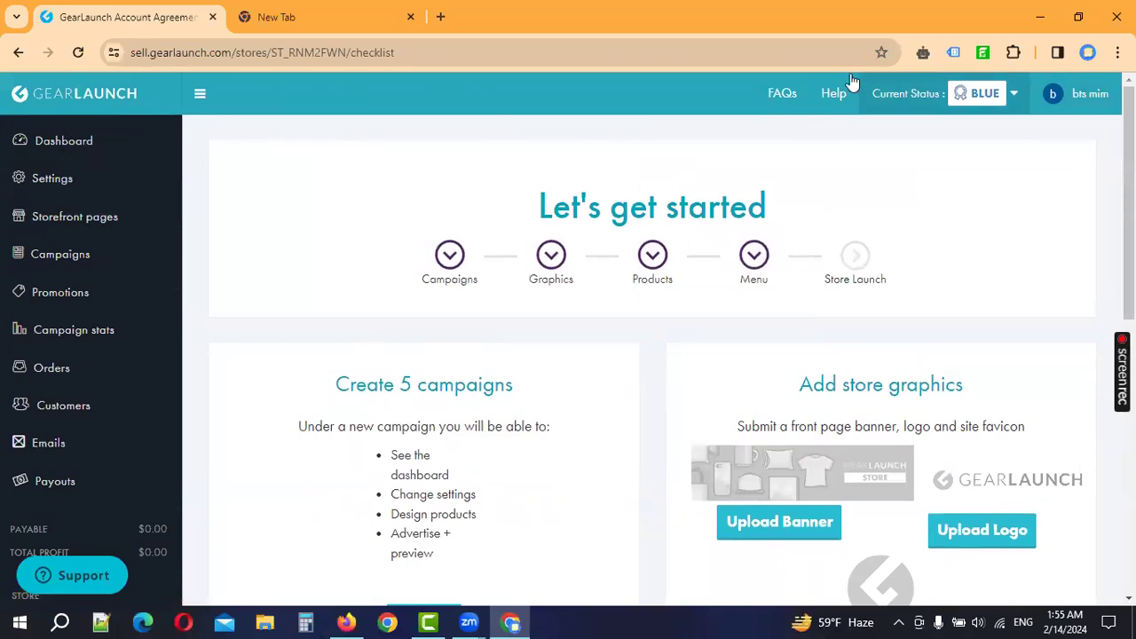
{"action": "scroll", "coordinate": [968, 400], "scroll_direction": "down", "scroll_amount": 5}
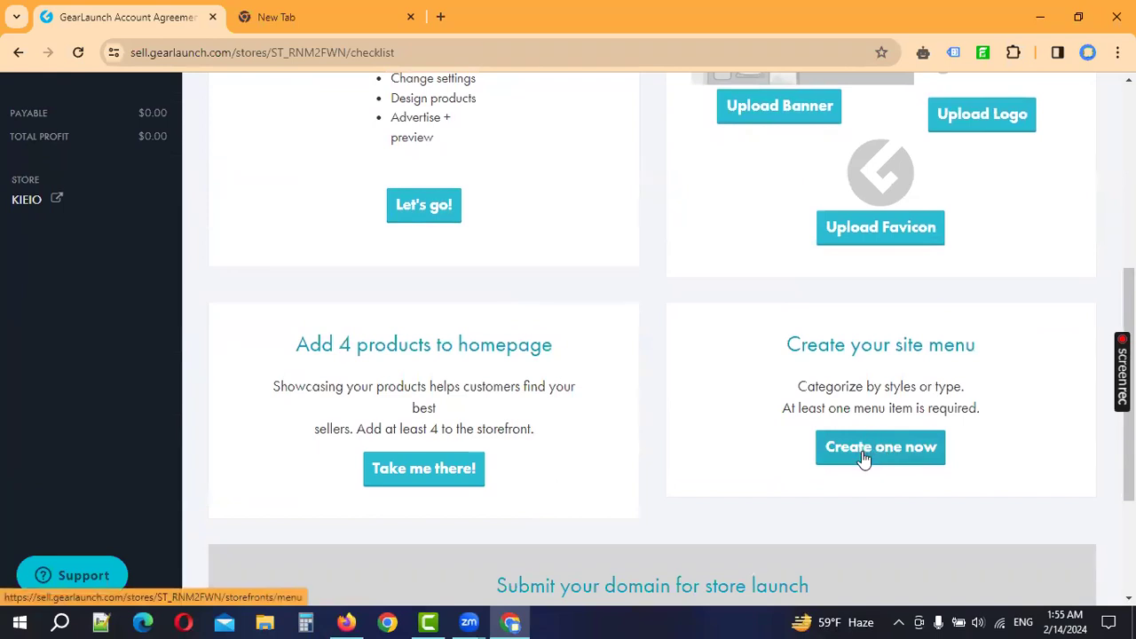
{"action": "scroll", "coordinate": [581, 446], "scroll_direction": "down", "scroll_amount": 3}
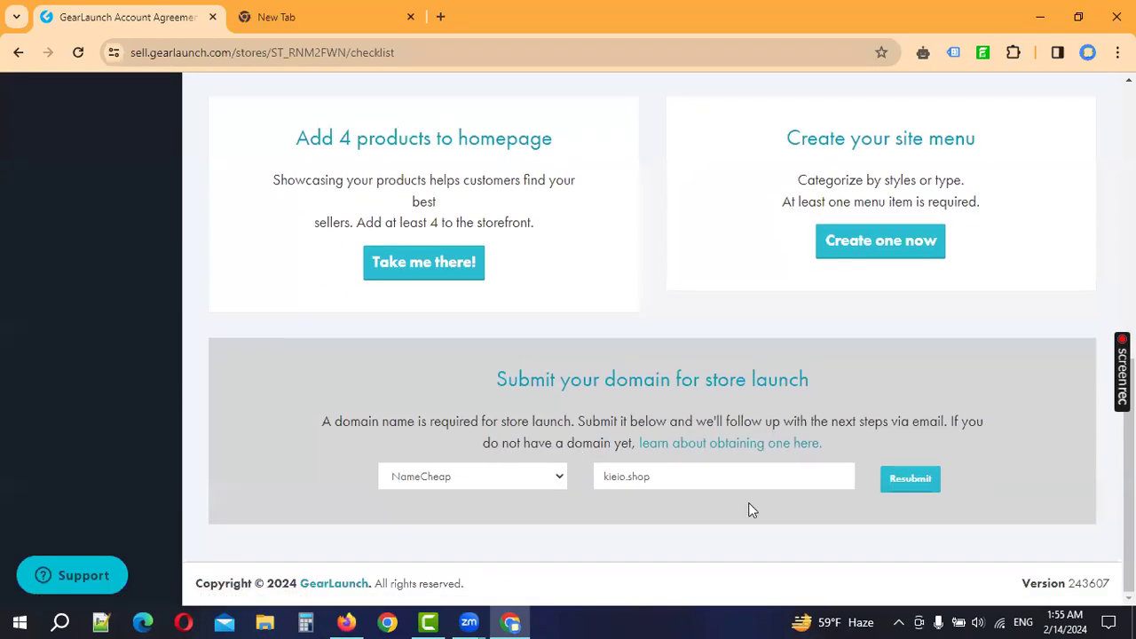
Step: Review the kieio.shop domain submission heading, then return to the top of the checklist
{"action": "left_click_drag", "start_coordinate": [504, 396], "coordinate": [821, 388]}
{"action": "left_click", "coordinate": [872, 388]}
{"action": "left_click_drag", "start_coordinate": [474, 384], "coordinate": [949, 386]}
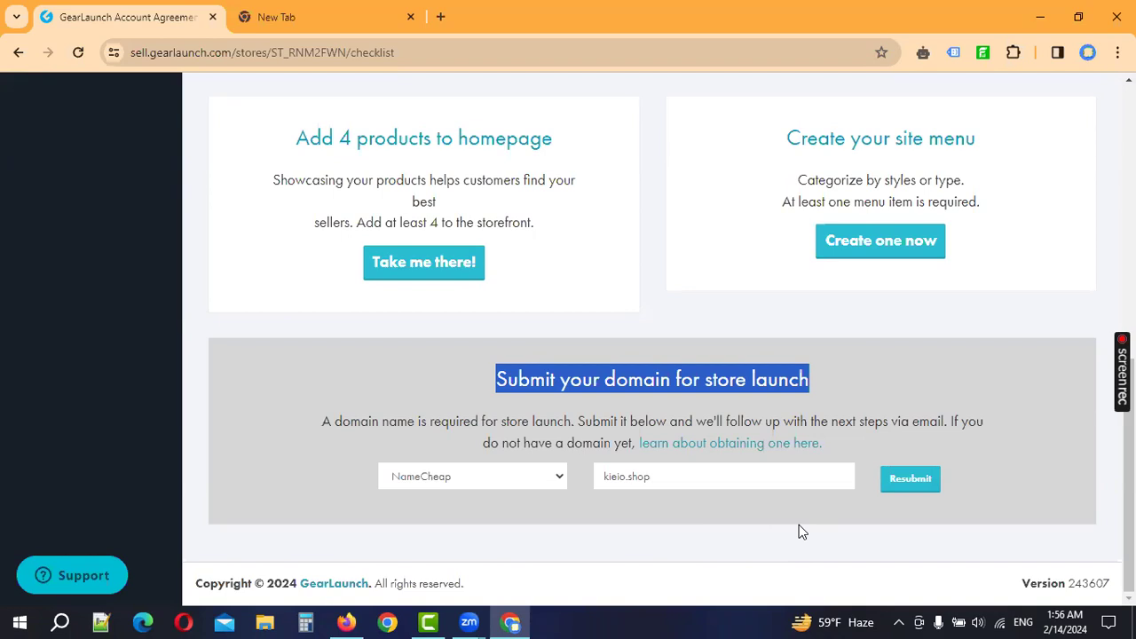
{"action": "scroll", "coordinate": [611, 453], "scroll_direction": "up", "scroll_amount": 10}
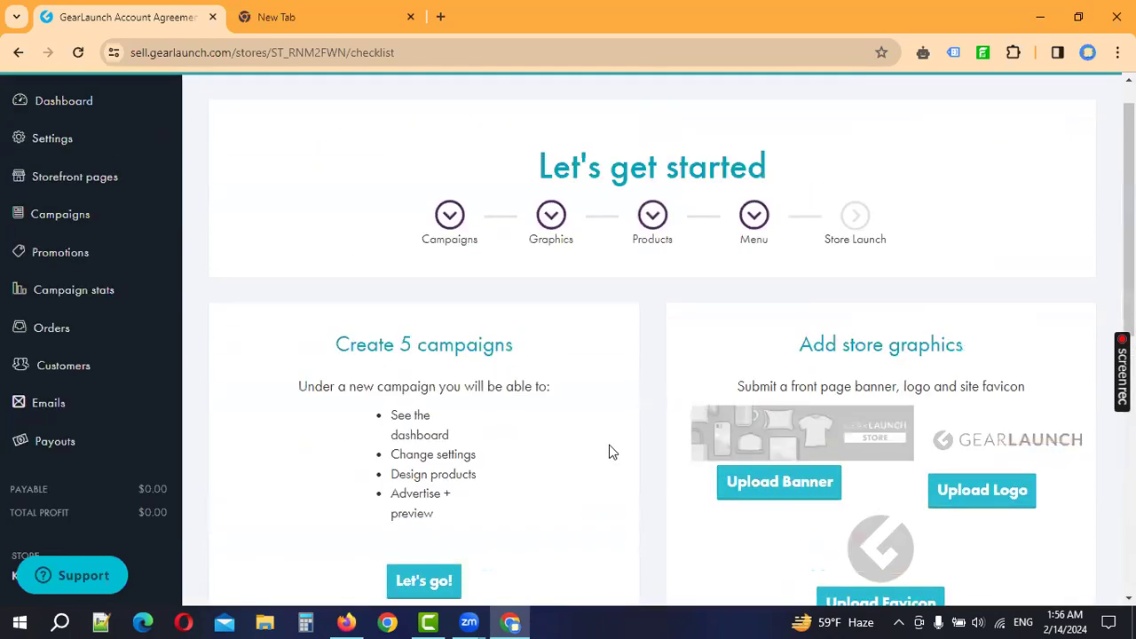
{"action": "scroll", "coordinate": [611, 453], "scroll_direction": "up", "scroll_amount": 1}
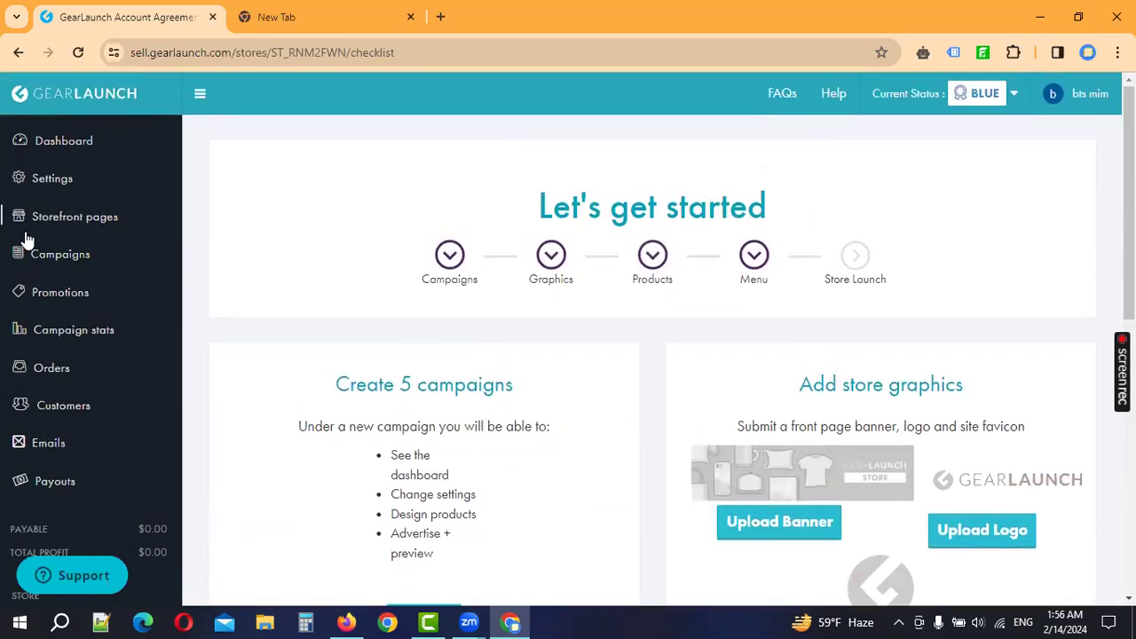